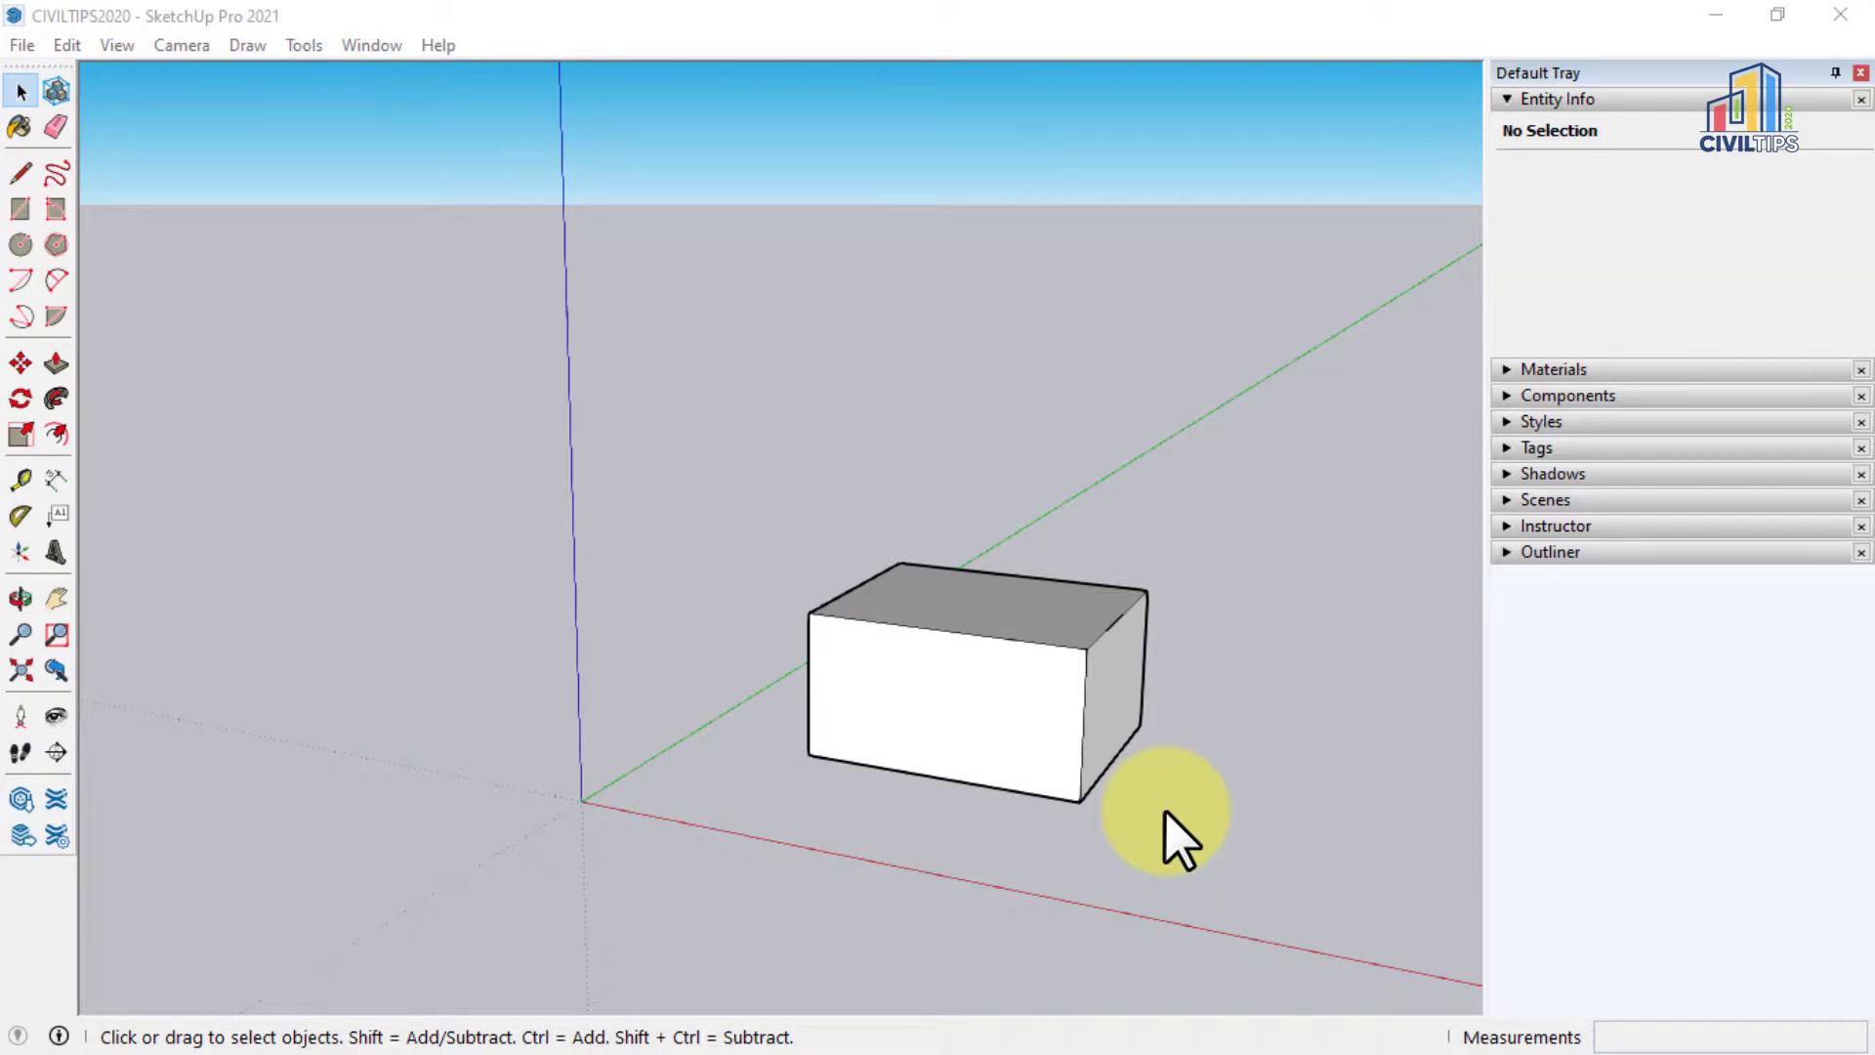
With Select, pick individual edges and faces of the white box one at a time.
{"action": "left_click", "coordinate": [22, 97]}
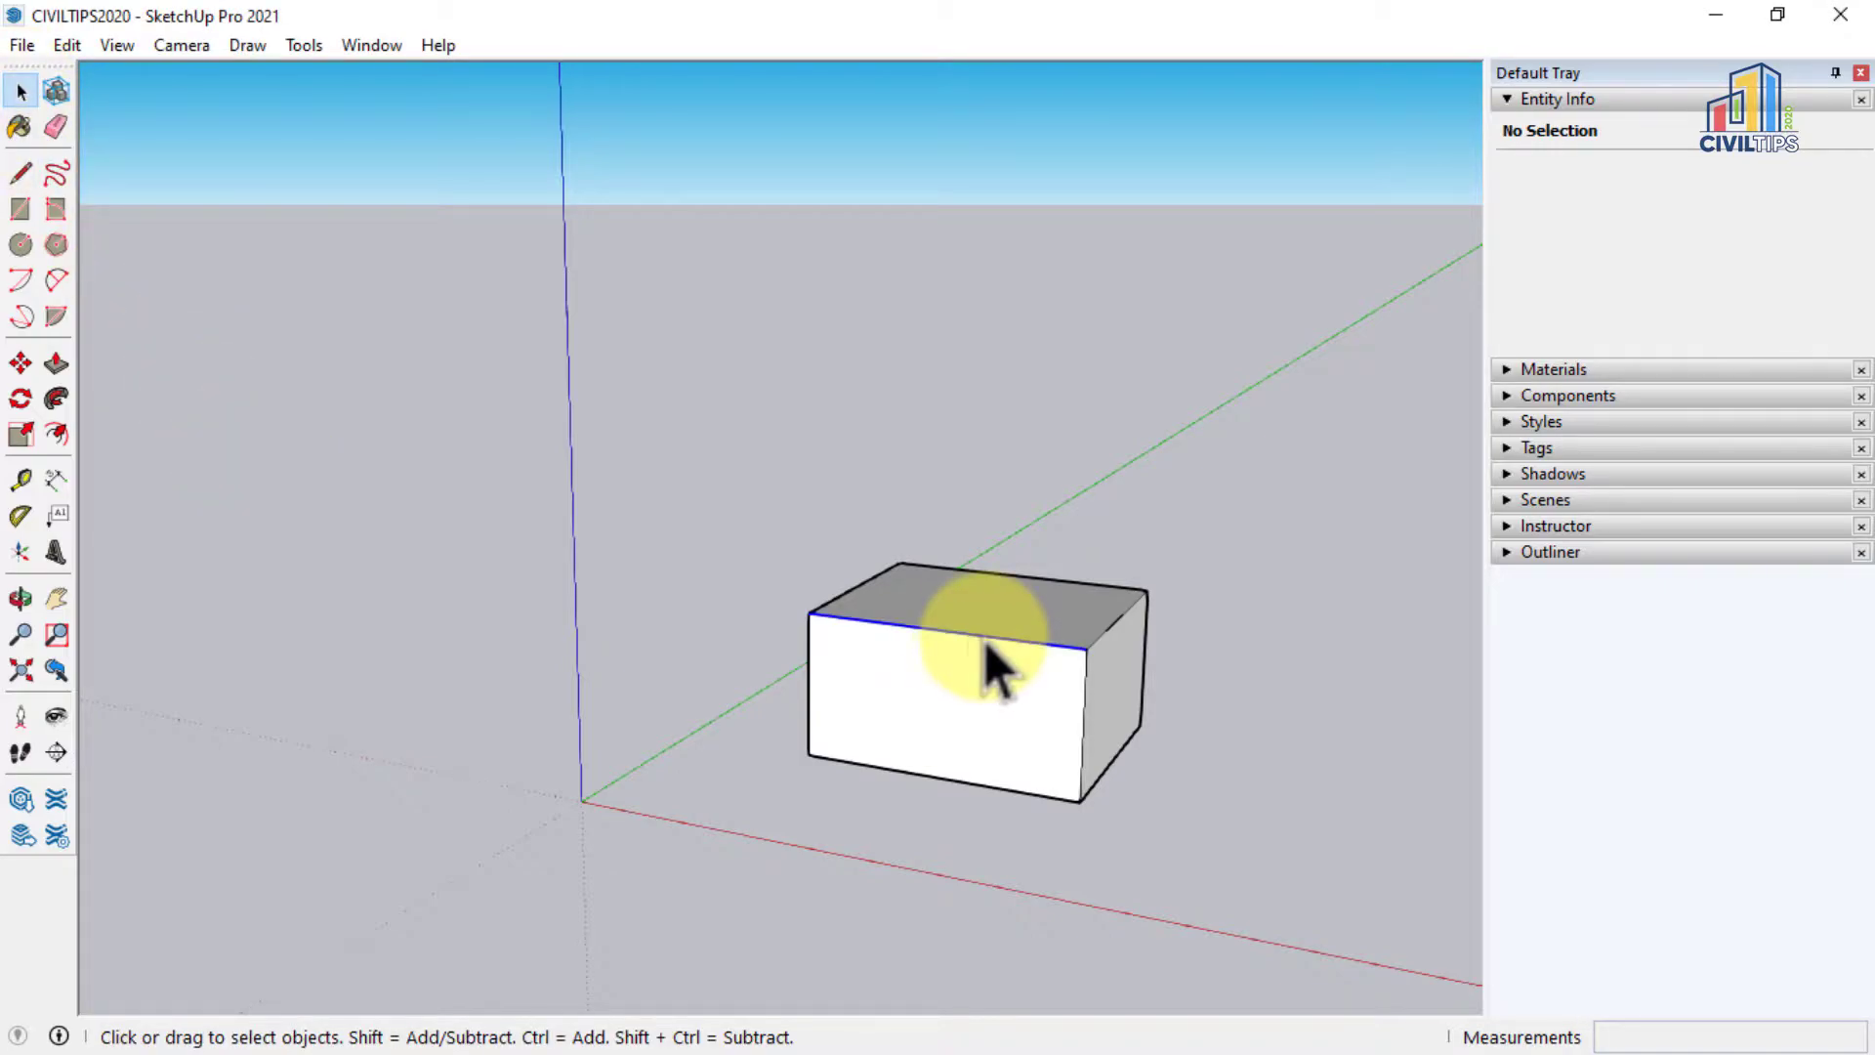
{"action": "left_click", "coordinate": [887, 771]}
{"action": "left_click", "coordinate": [1084, 718]}
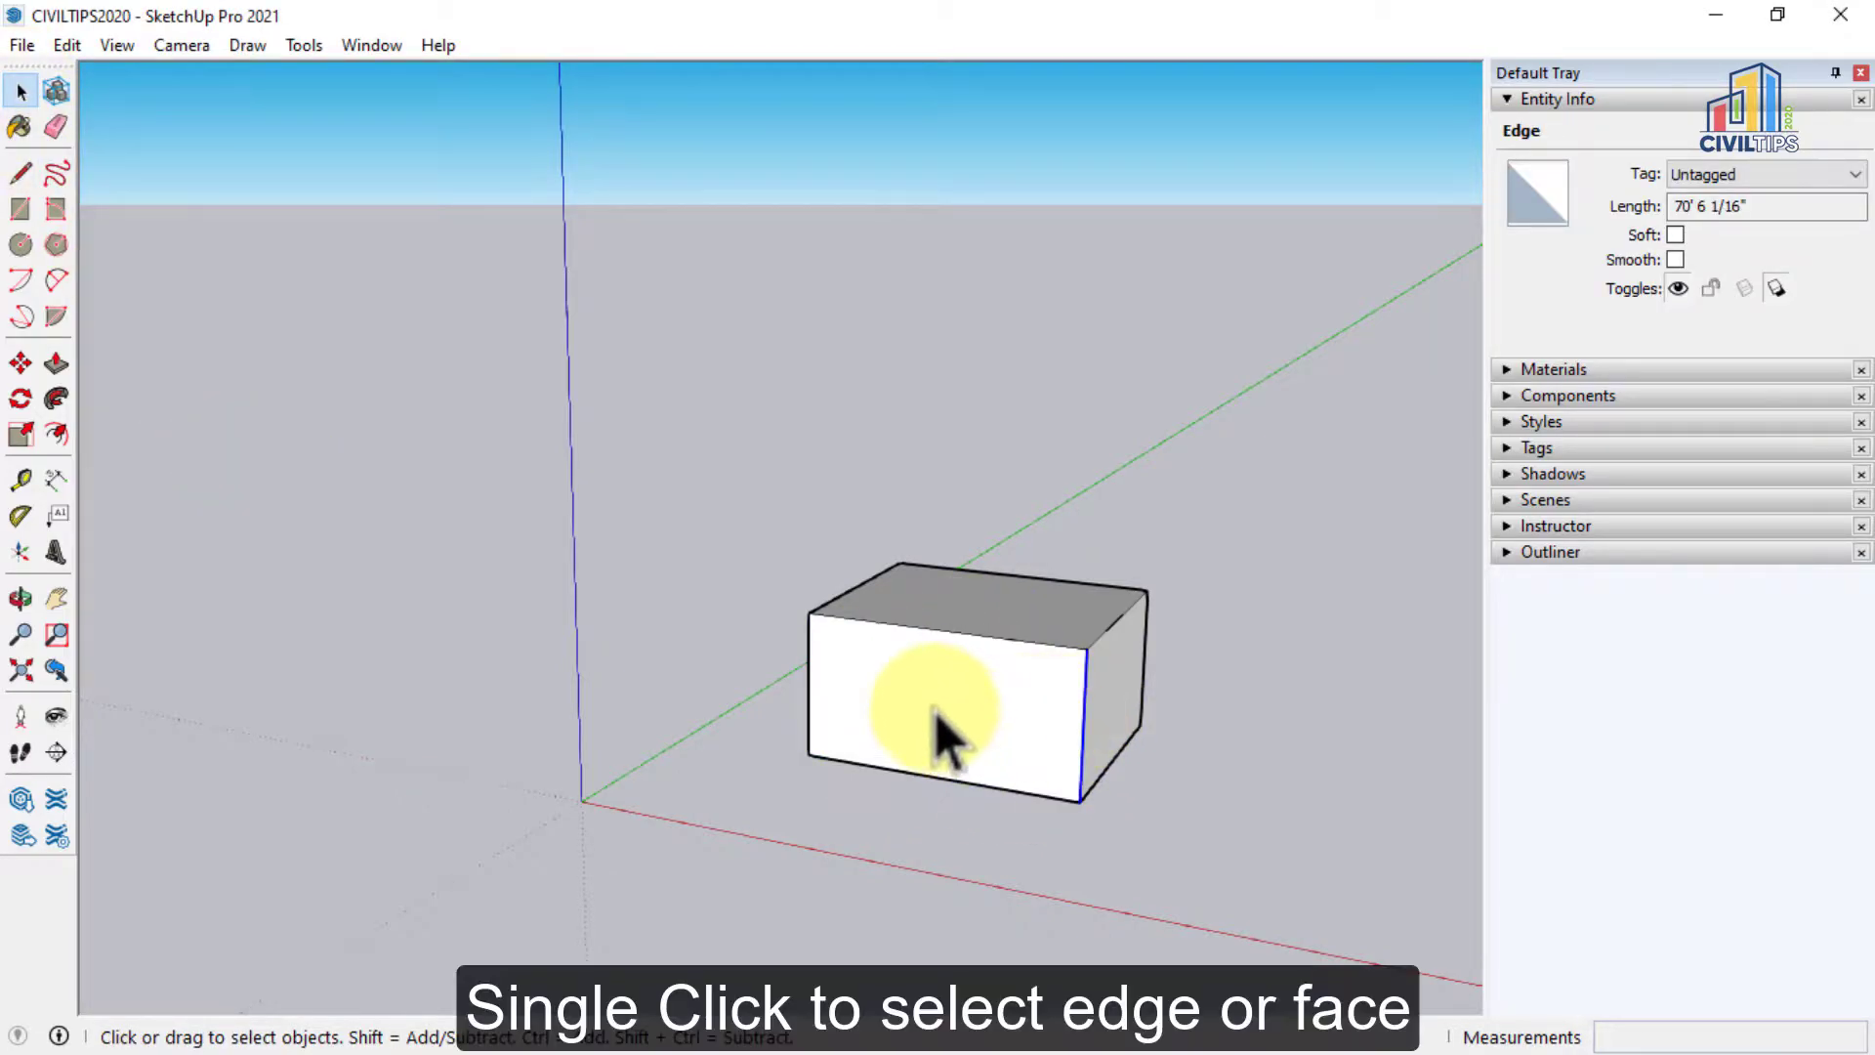
{"action": "left_click", "coordinate": [990, 756]}
{"action": "left_click", "coordinate": [955, 612]}
{"action": "left_click", "coordinate": [1118, 713]}
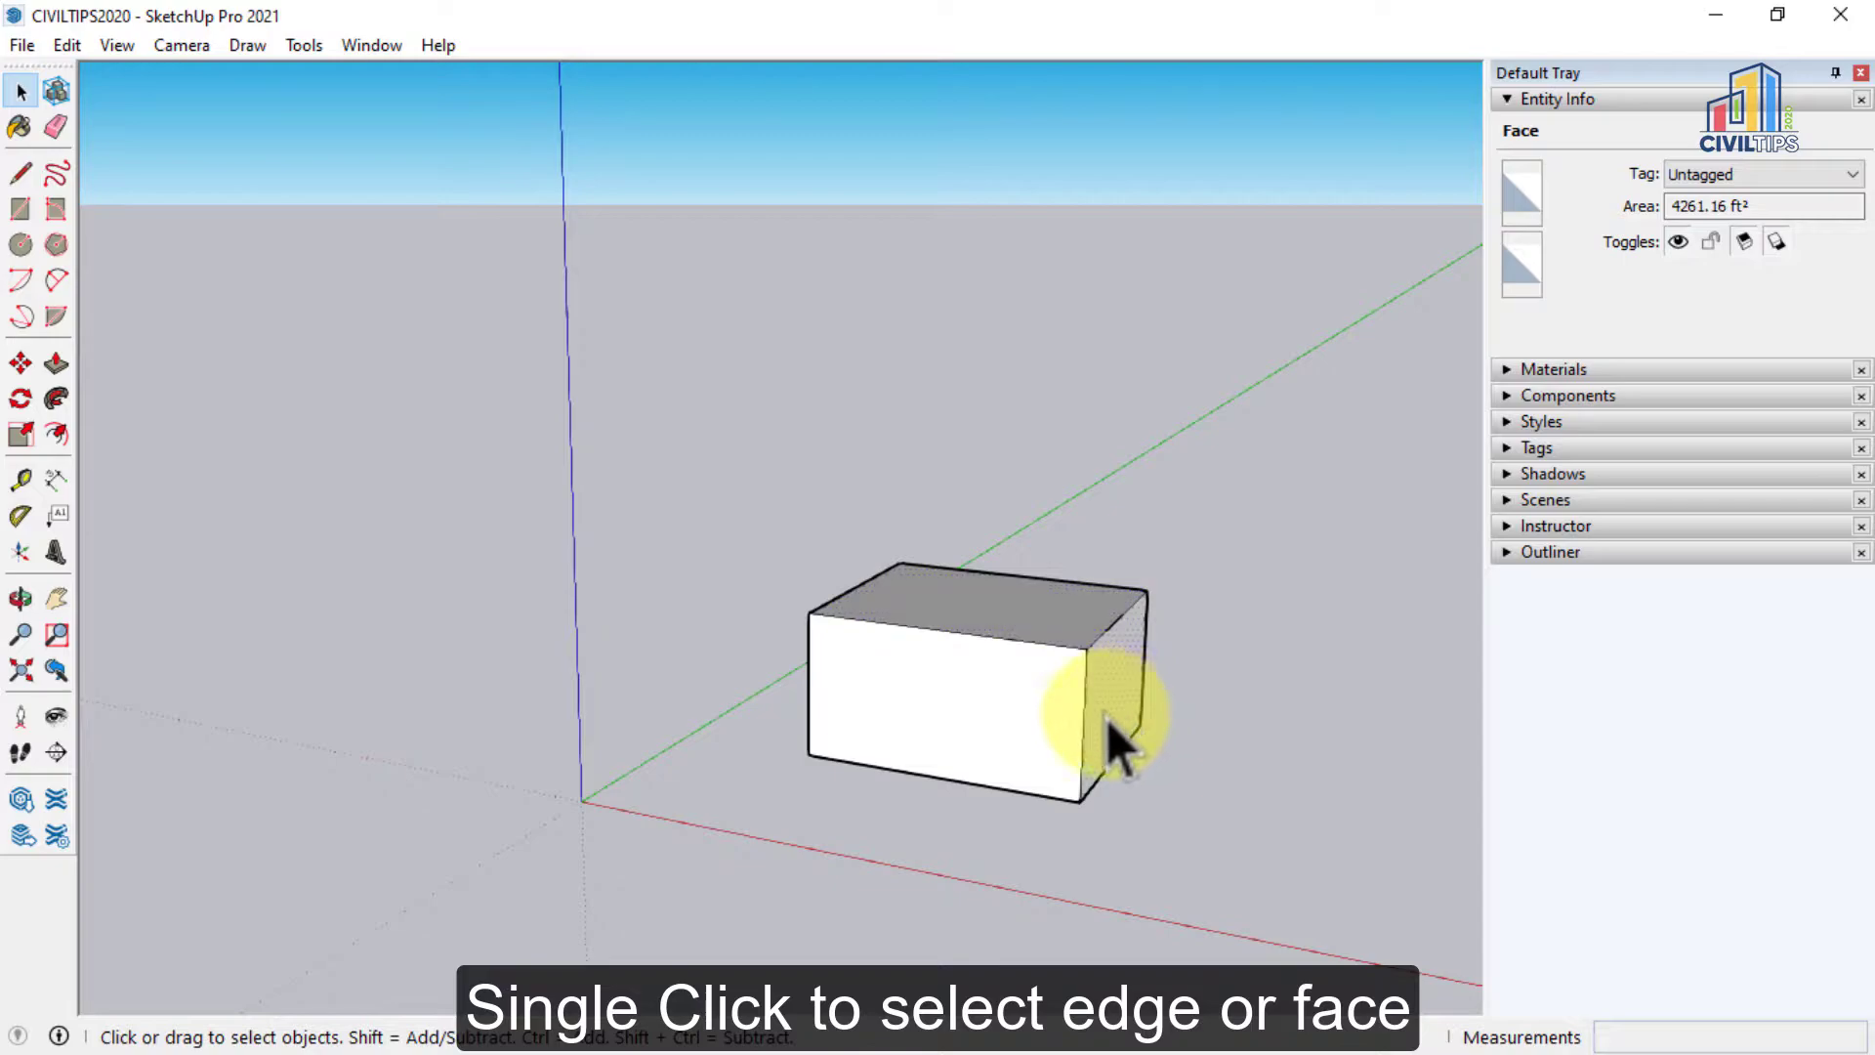
{"action": "left_click", "coordinate": [947, 719]}
{"action": "left_click", "coordinate": [822, 713]}
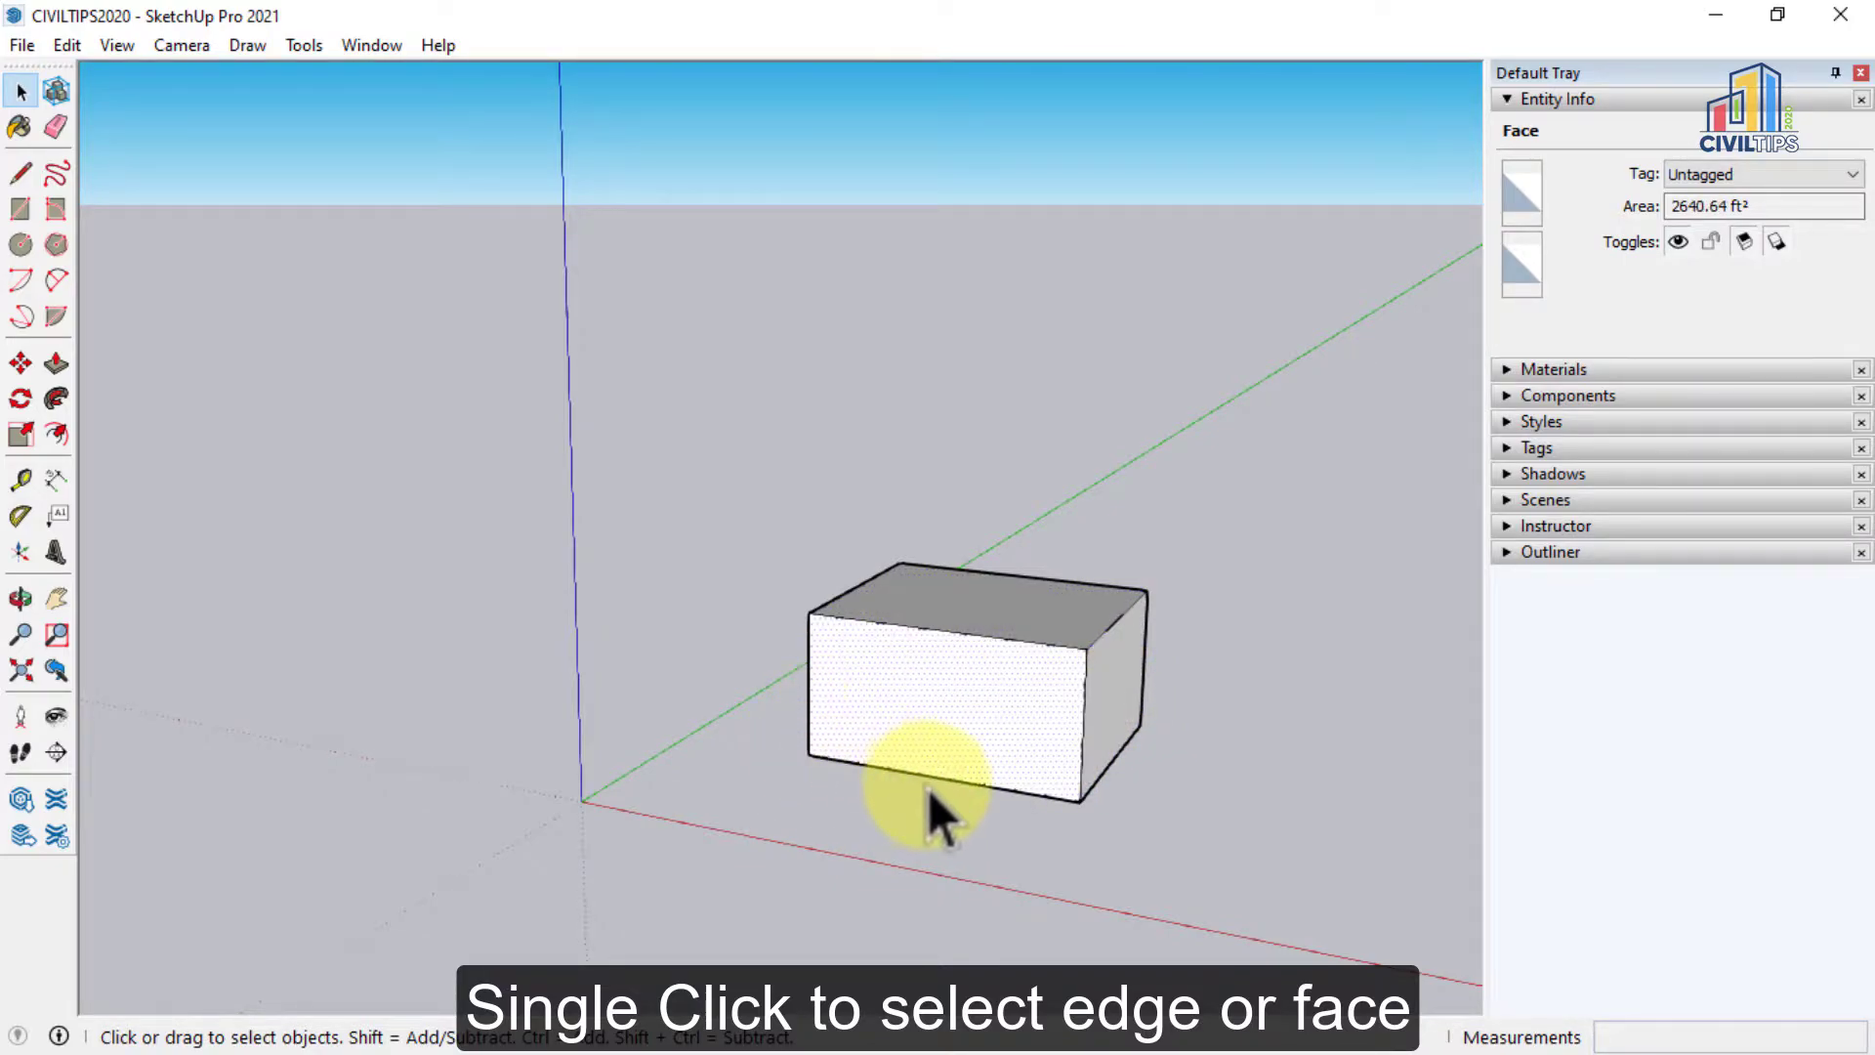
Reselect the front and top faces, then pick the 70' 6 1/16" top back edge.
{"action": "left_click", "coordinate": [869, 812]}
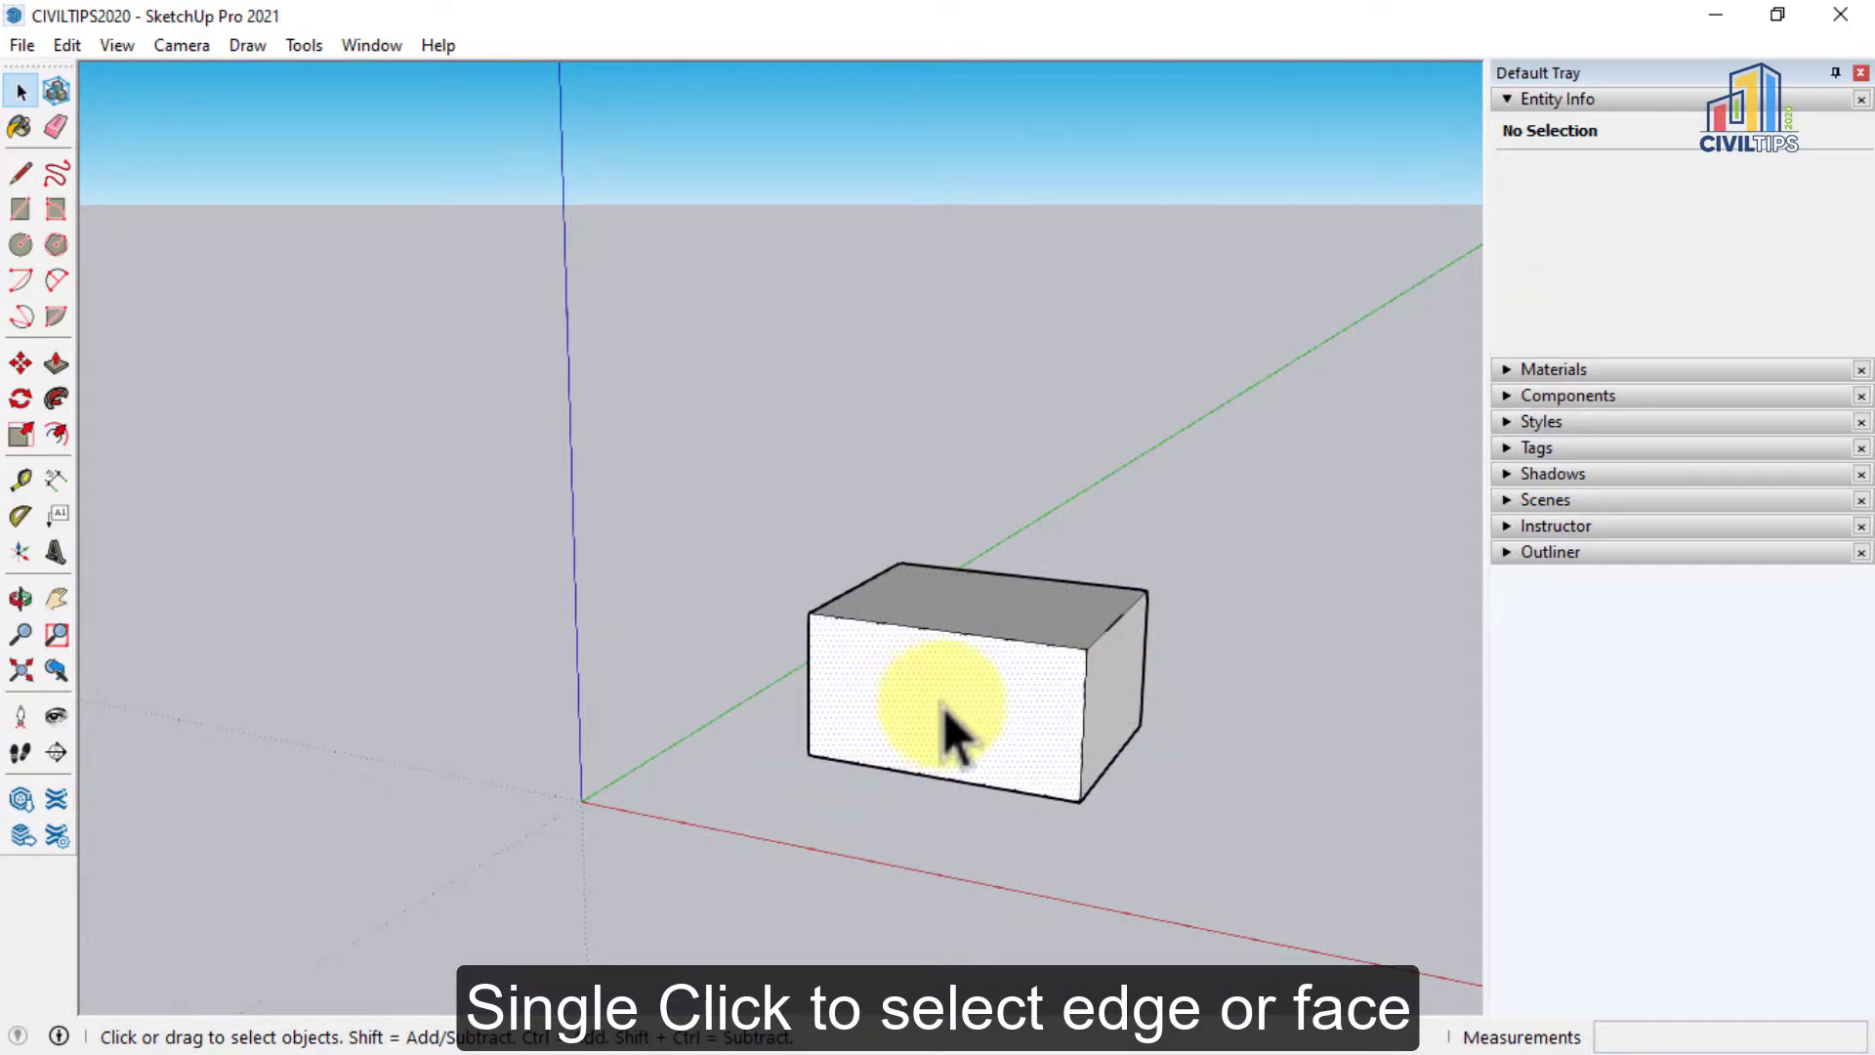
{"action": "left_click", "coordinate": [943, 709]}
{"action": "left_click", "coordinate": [991, 635]}
{"action": "key", "text": "Escape"}
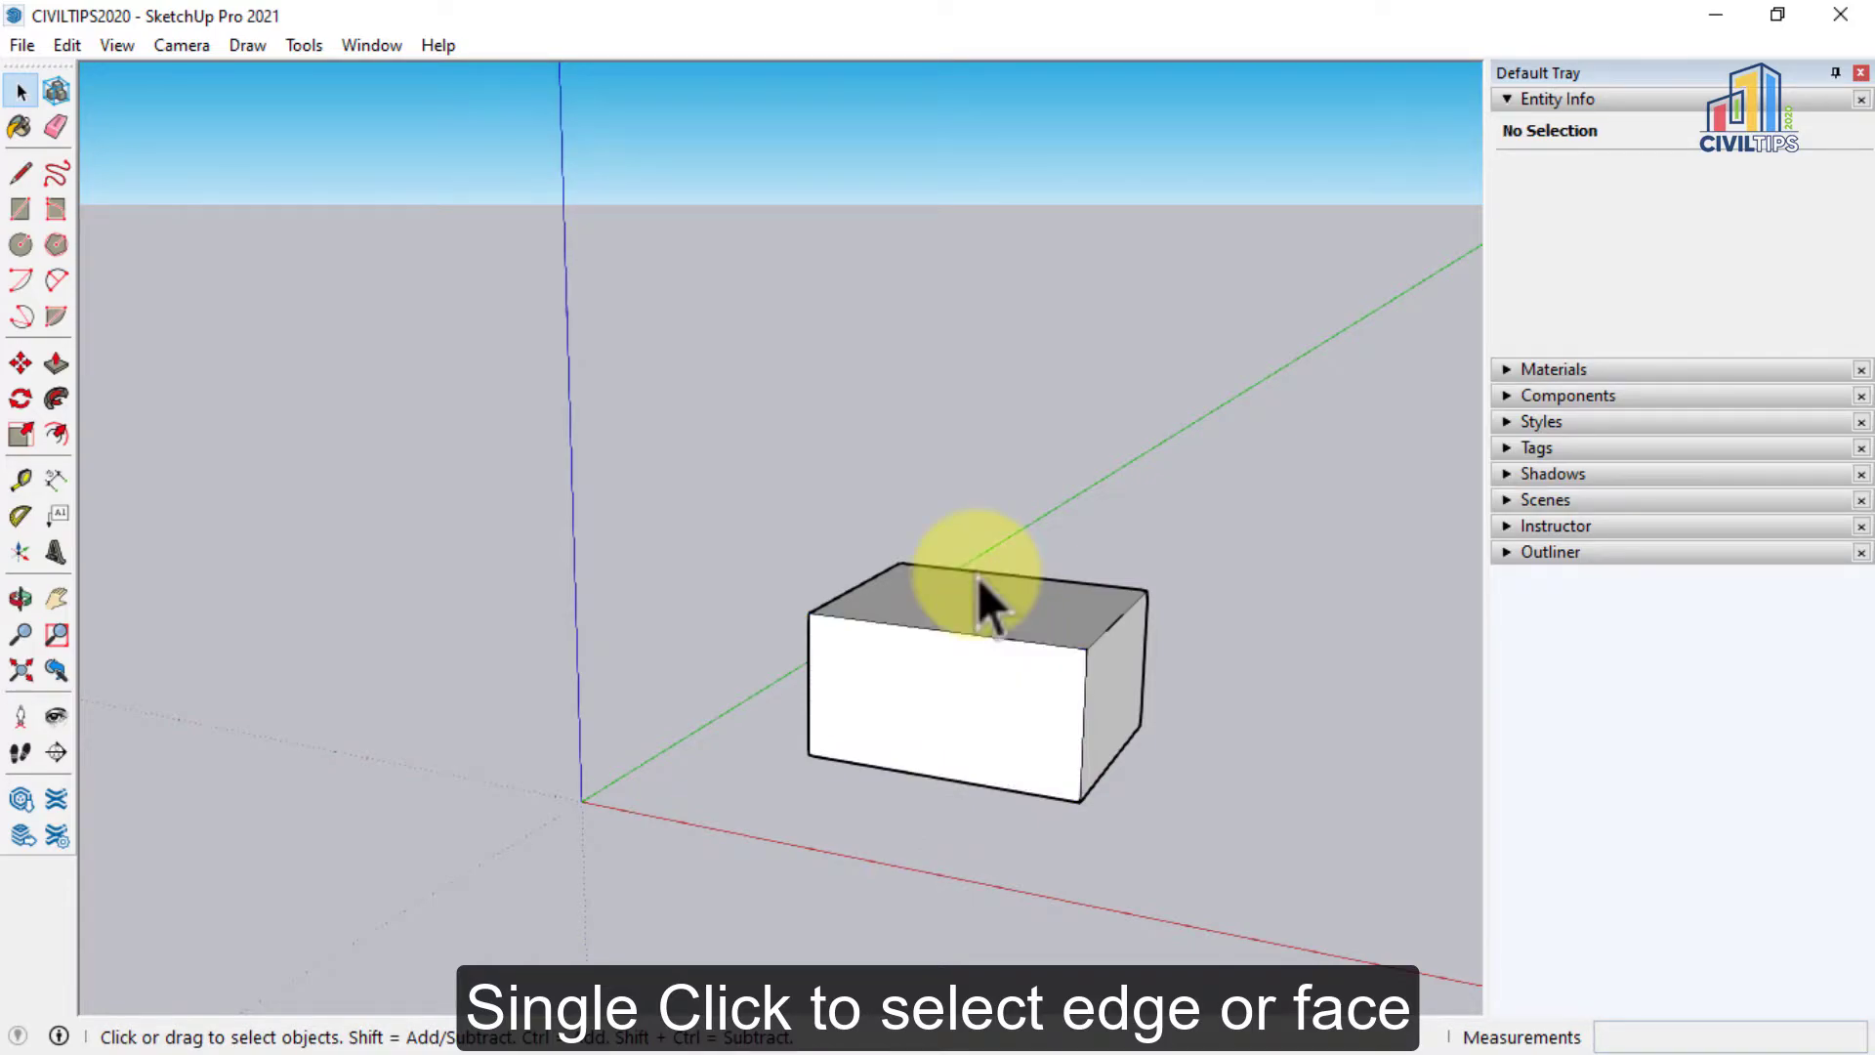
{"action": "left_click", "coordinate": [982, 577]}
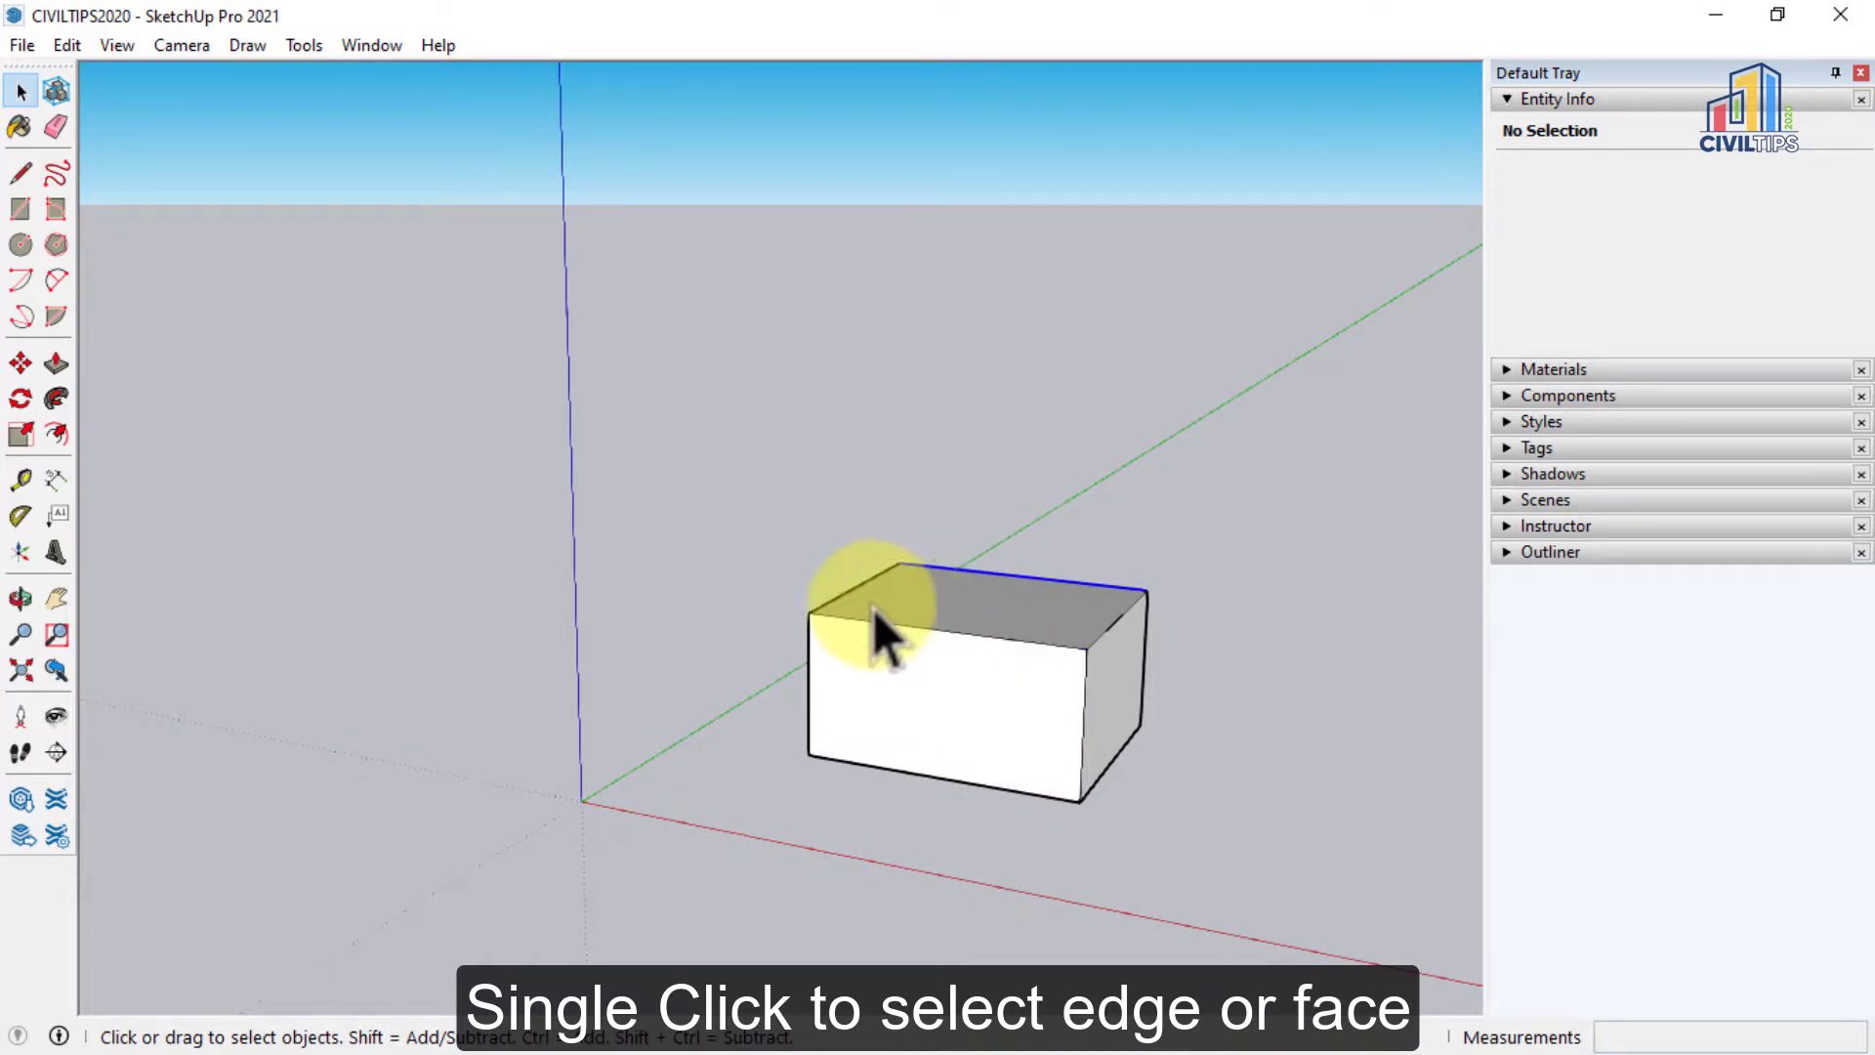
{"action": "left_click", "coordinate": [1164, 746]}
Select the front face with its four edges, then the whole box (18 entities).
{"action": "double_click", "coordinate": [943, 735]}
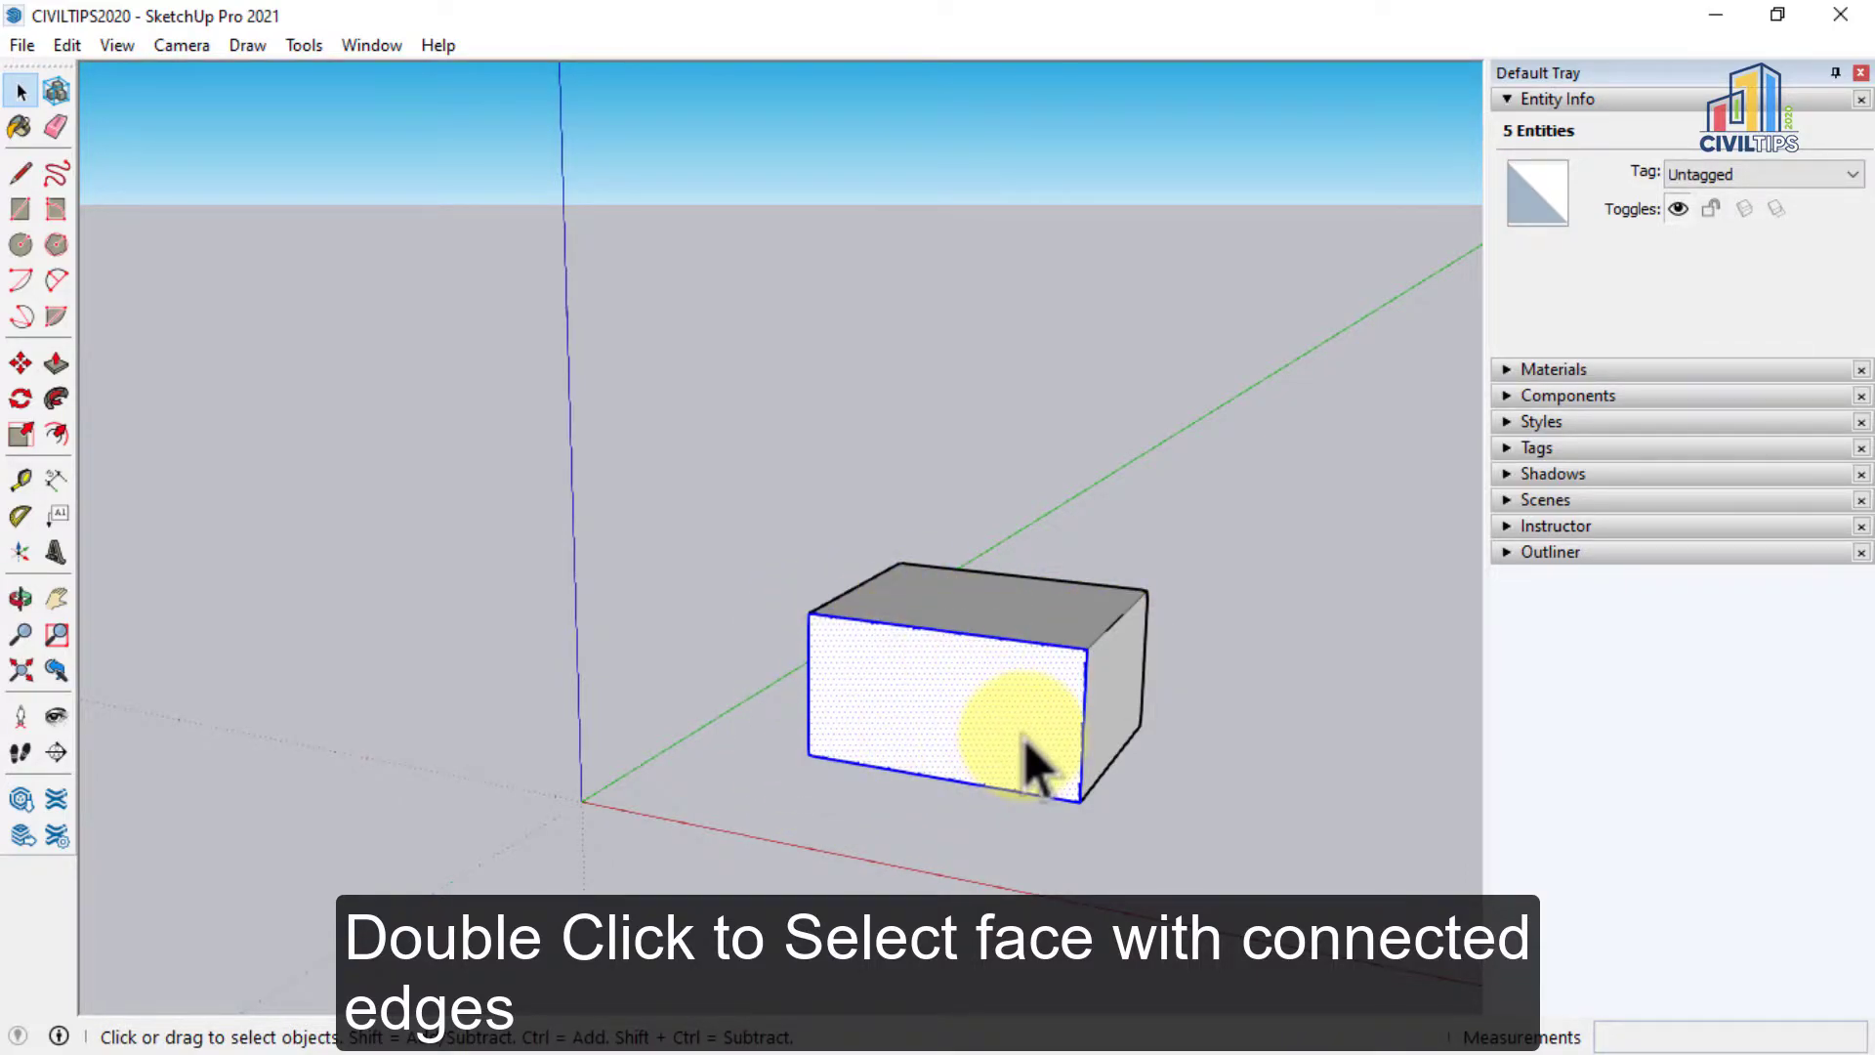
{"action": "key", "text": "ctrl+t"}
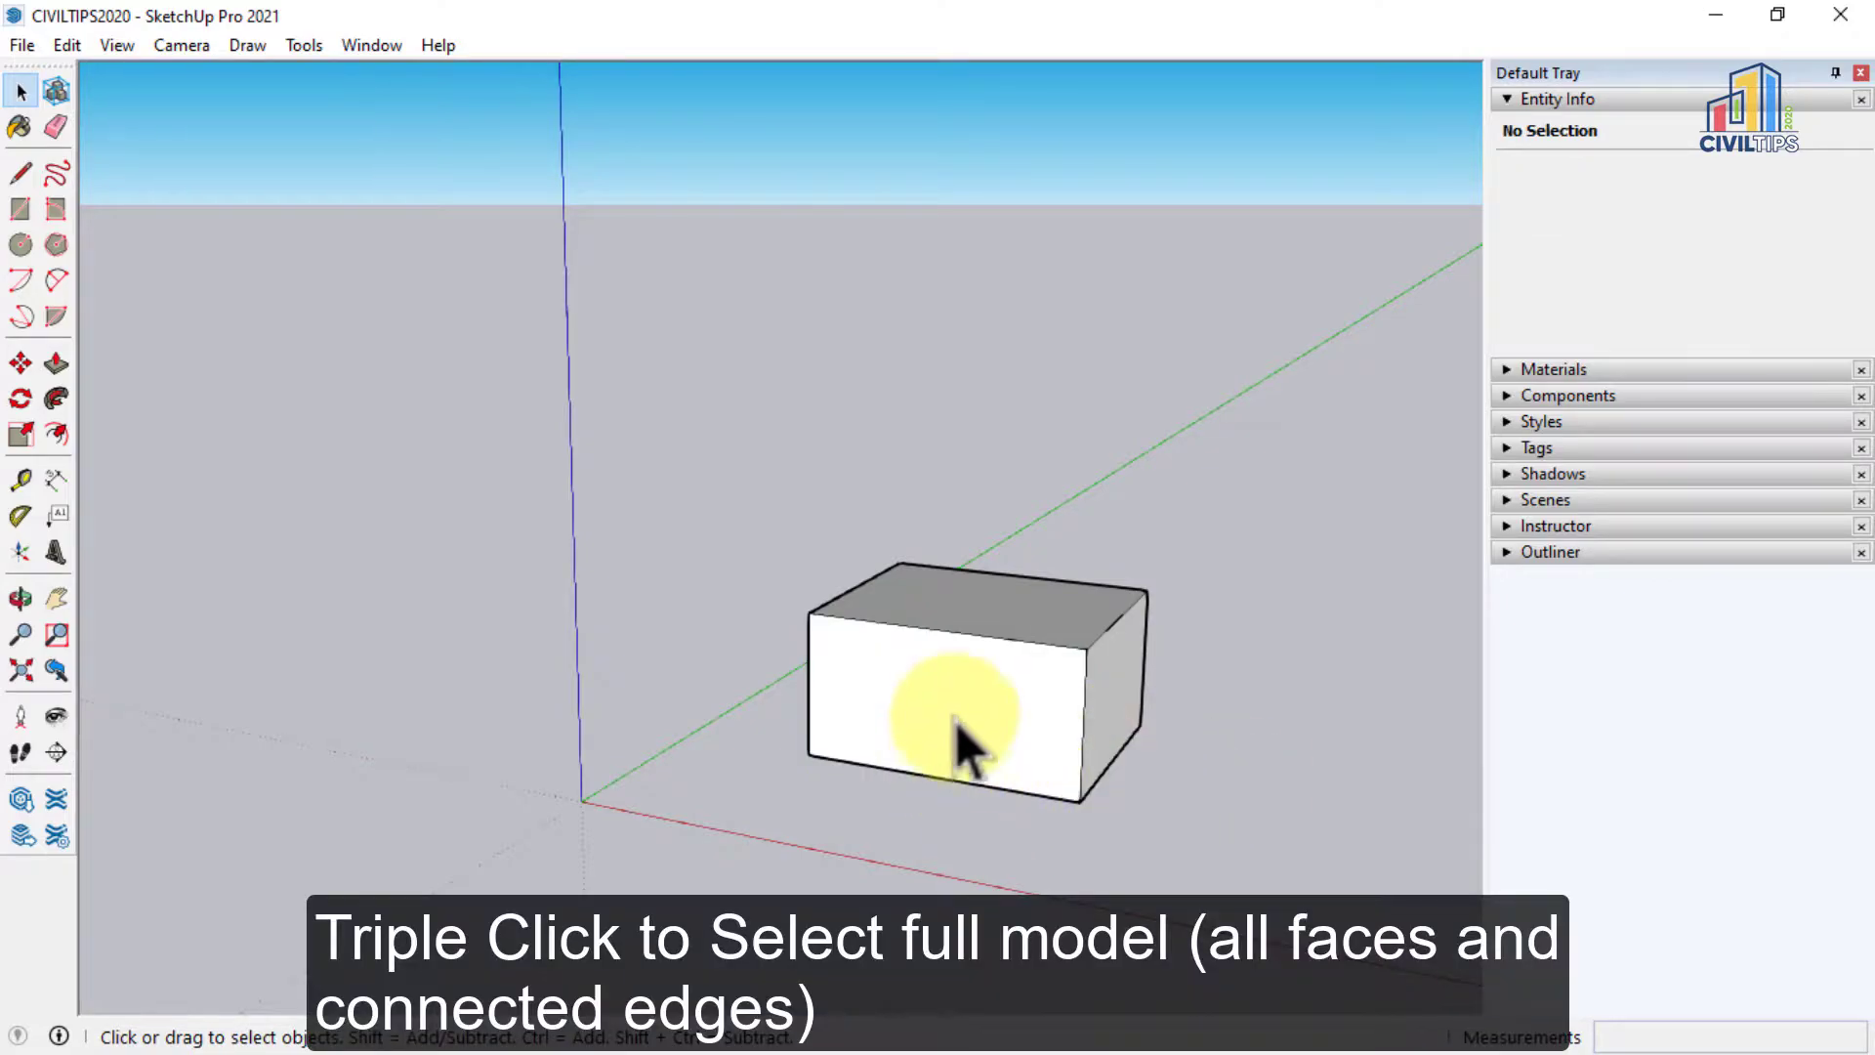
{"action": "triple_click", "coordinate": [912, 696]}
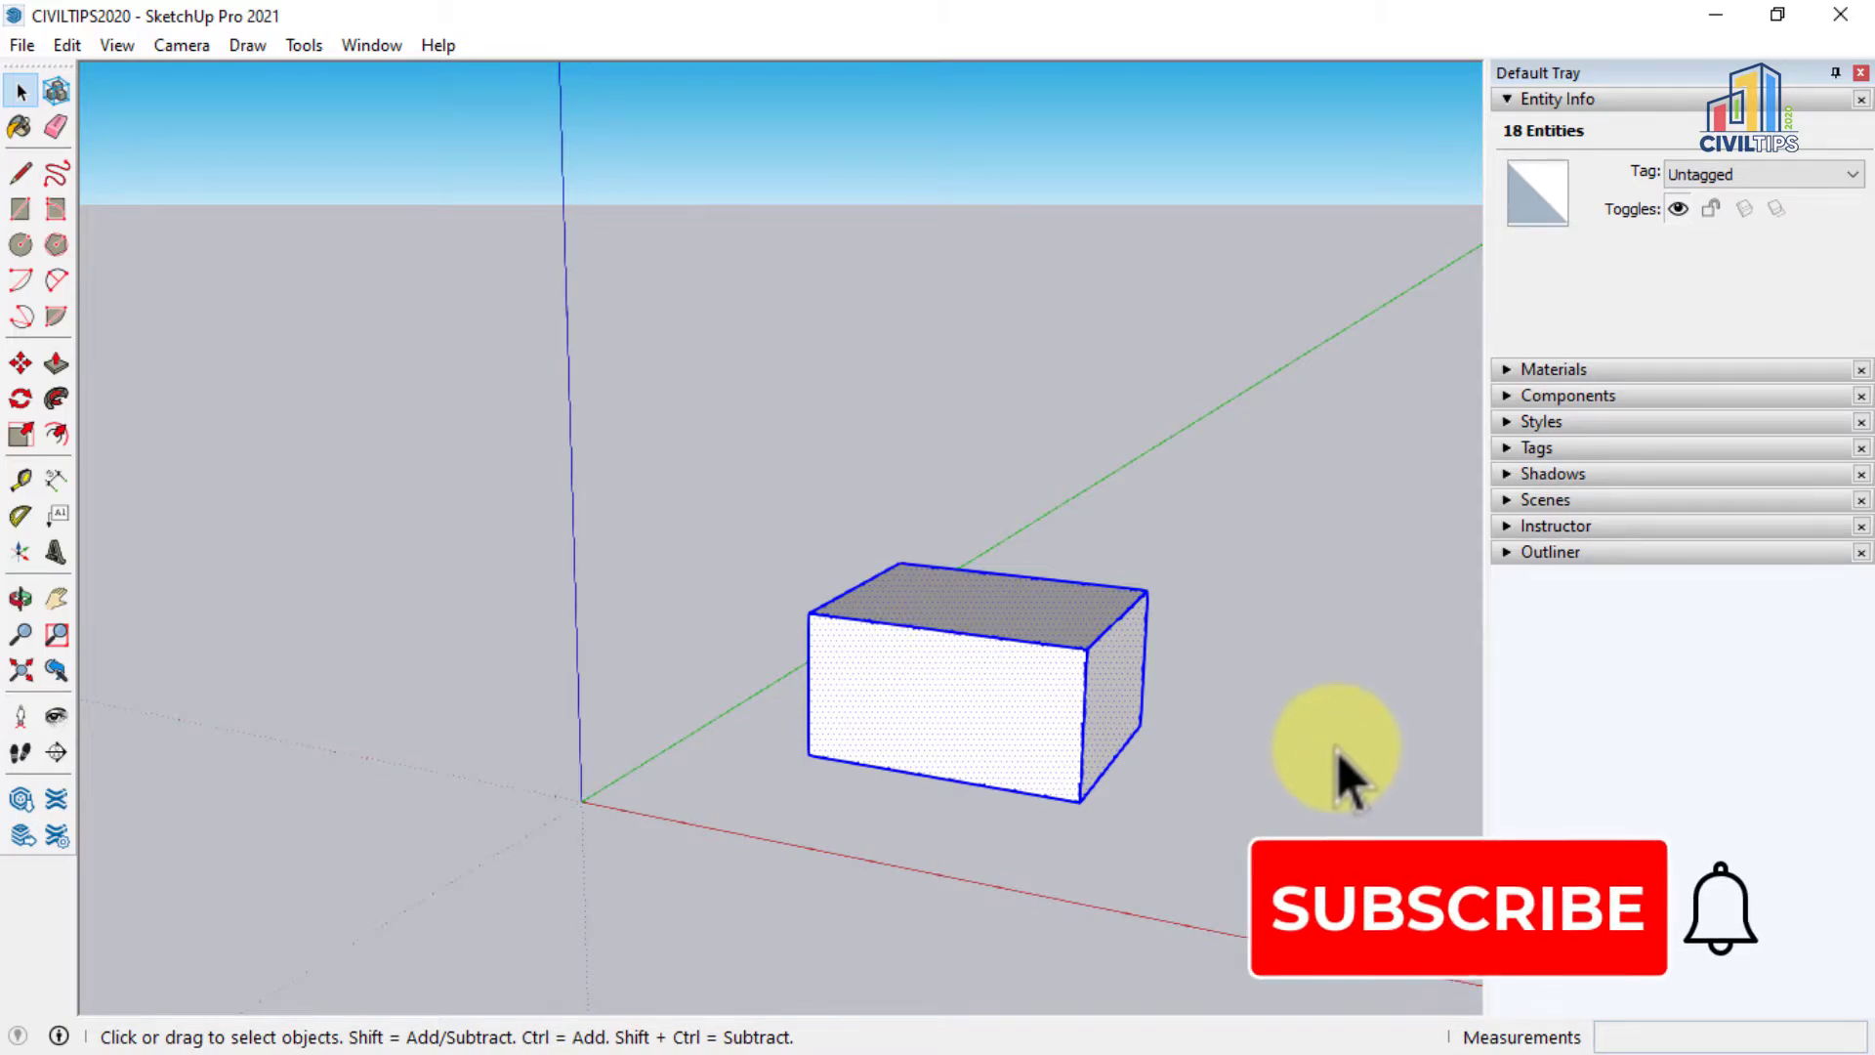
Window-select the five entities inside the box's left end, then start a crossing selection over the right end.
{"action": "left_click", "coordinate": [1310, 684]}
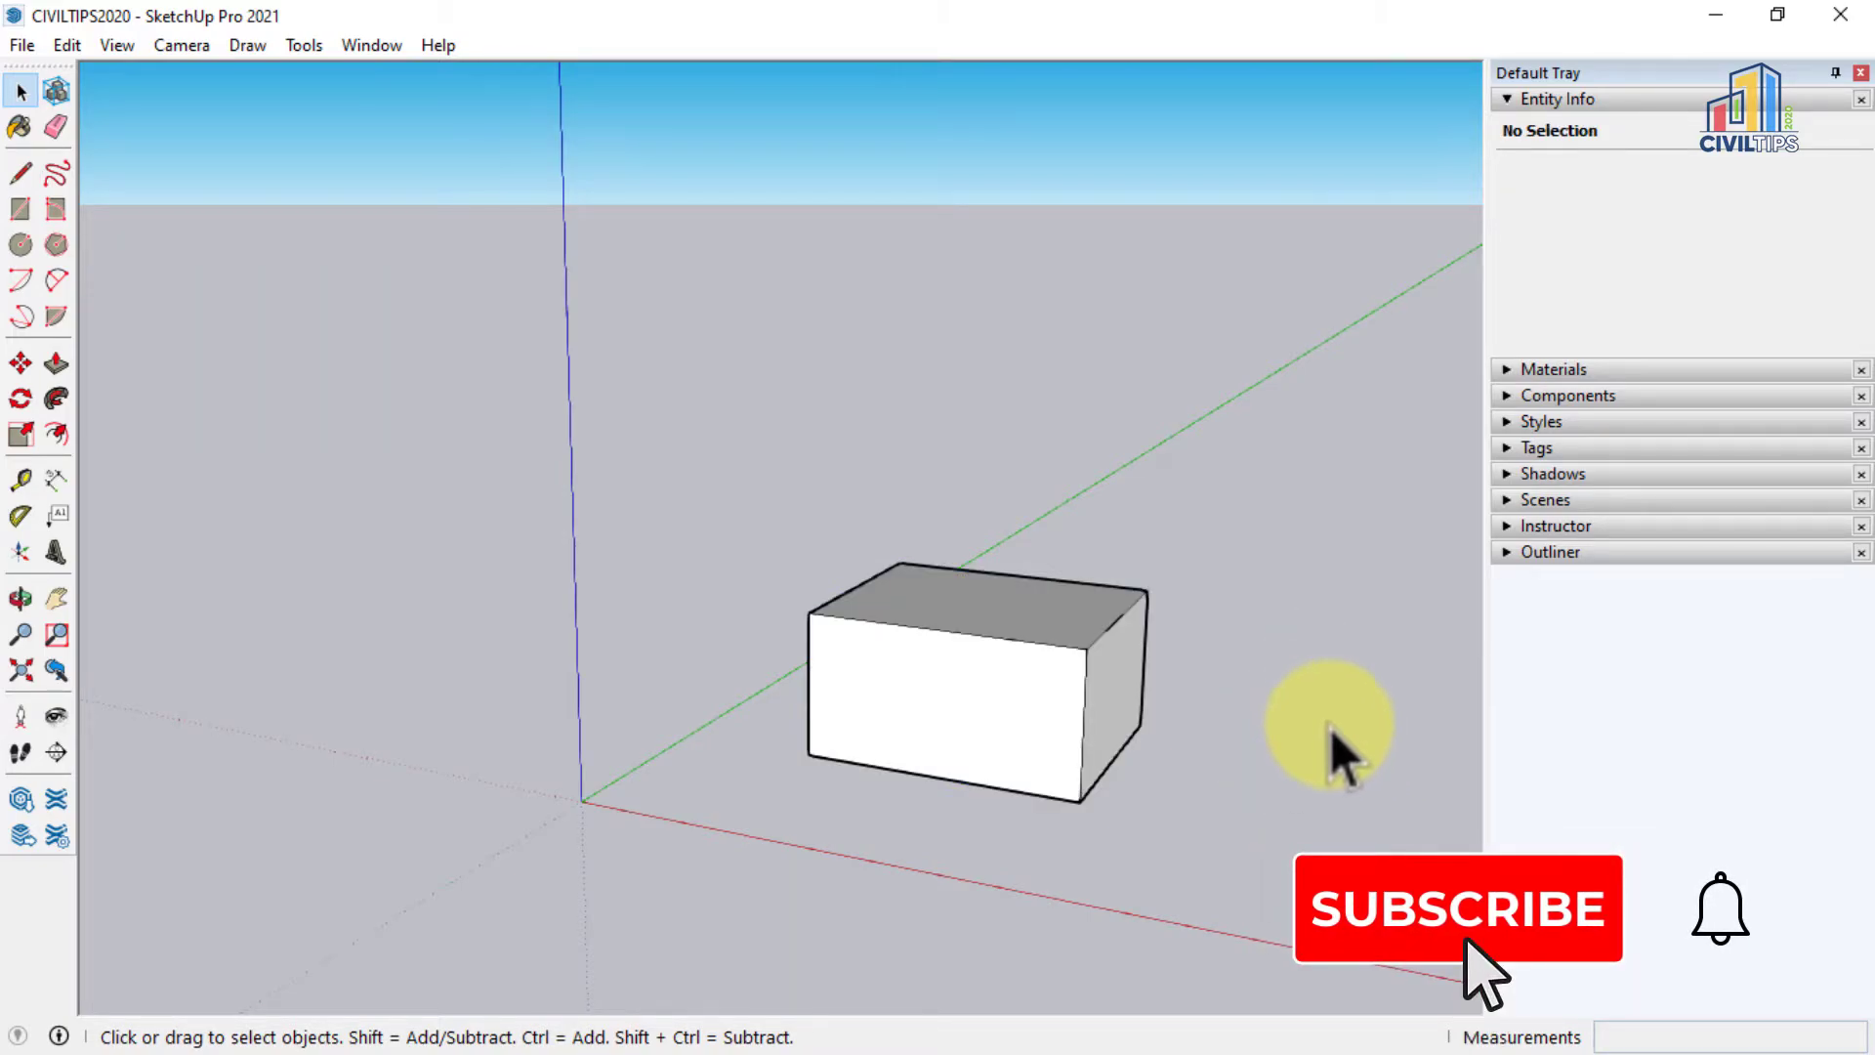
{"action": "mouse_move", "coordinate": [668, 454]}
{"action": "left_mouse_down"}
{"action": "mouse_move", "coordinate": [931, 862]}
{"action": "mouse_move", "coordinate": [939, 835]}
{"action": "left_mouse_up"}
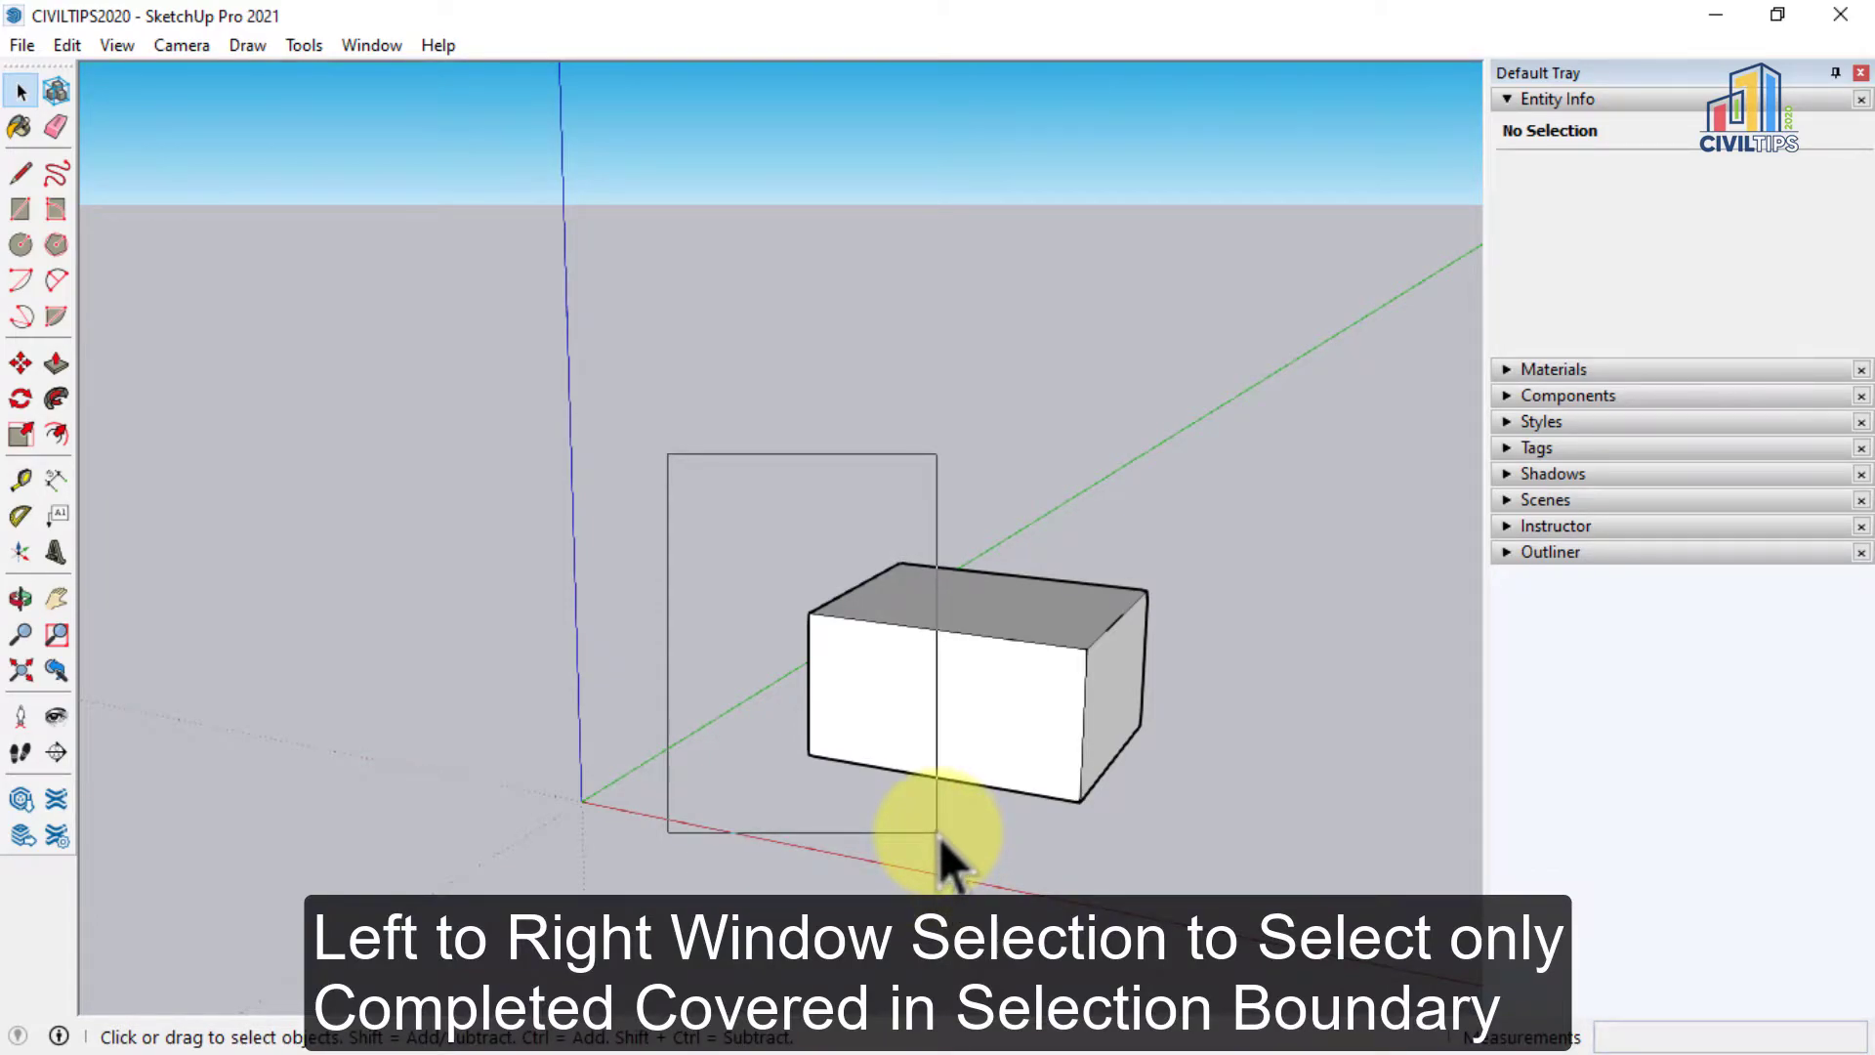
{"action": "left_click_drag", "start_coordinate": [940, 836], "coordinate": [940, 836]}
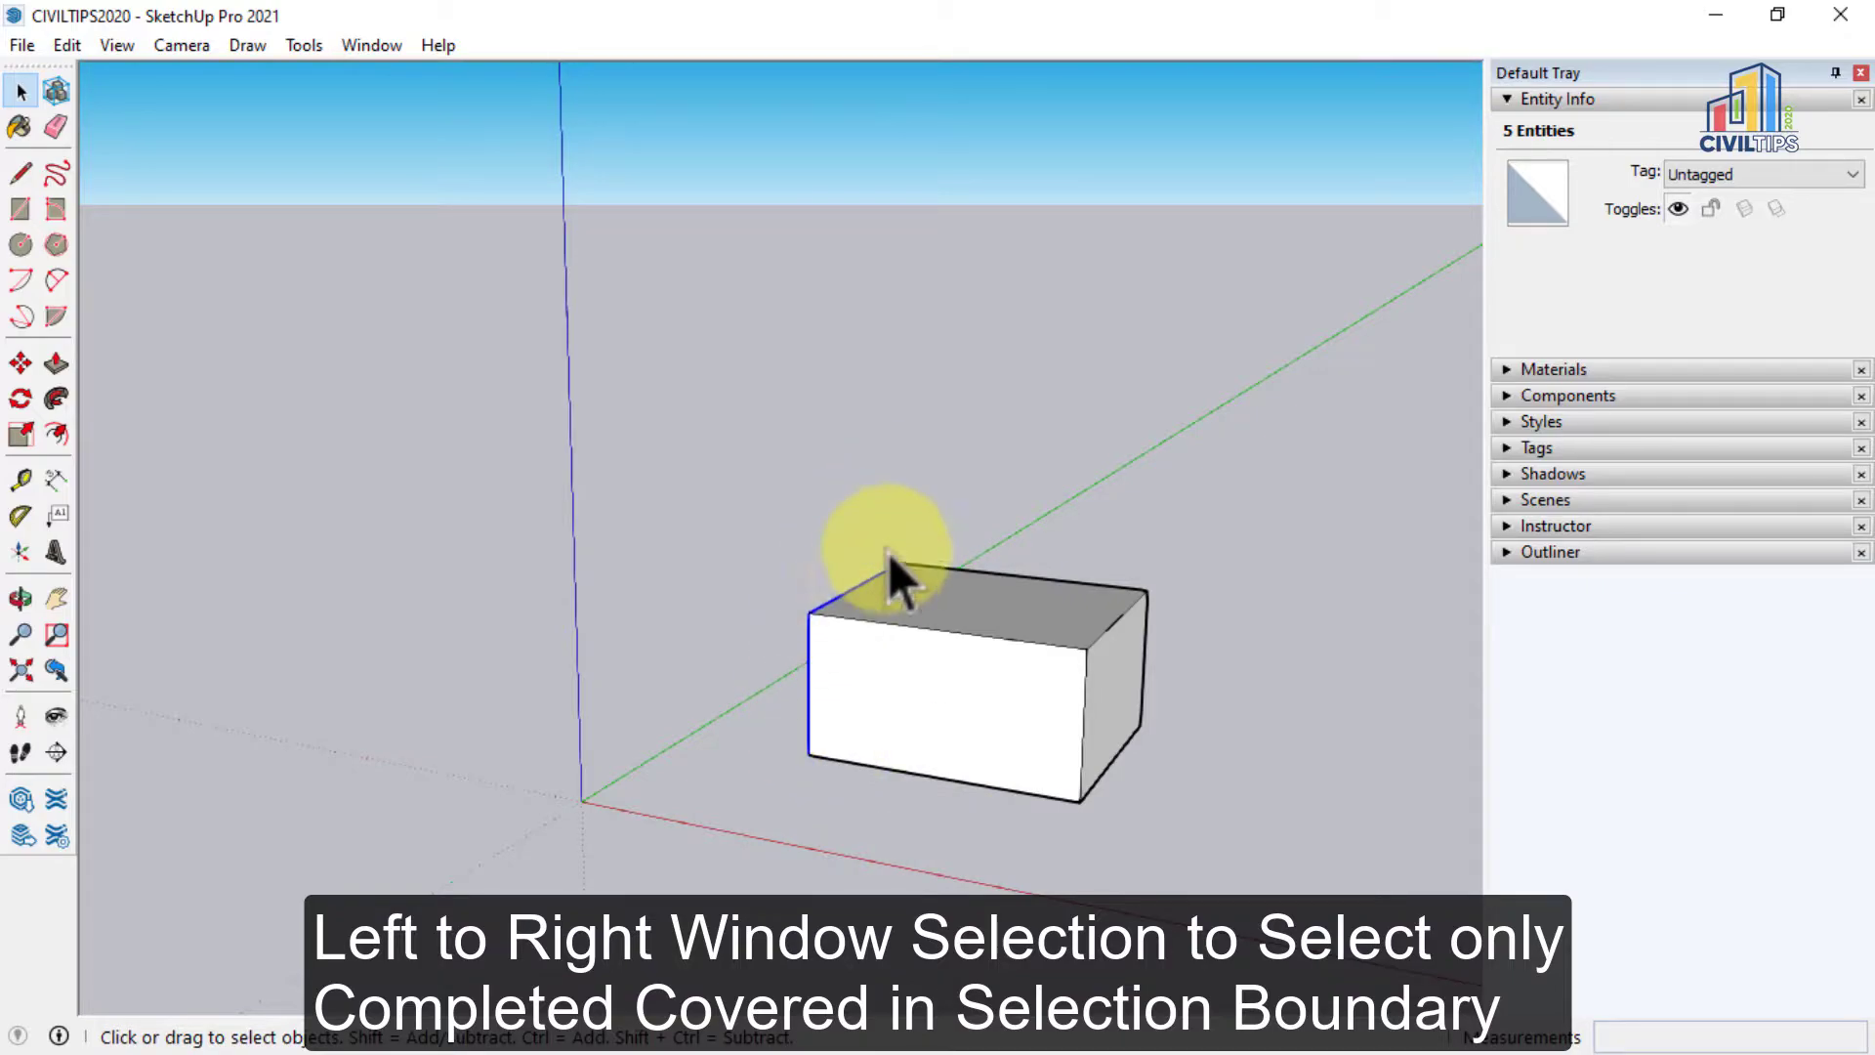
{"action": "mouse_move", "coordinate": [1312, 513]}
{"action": "left_mouse_down"}
{"action": "mouse_move", "coordinate": [1034, 831]}
{"action": "mouse_move", "coordinate": [1292, 528]}
{"action": "left_mouse_up"}
{"action": "left_click_drag", "start_coordinate": [1300, 459], "coordinate": [1018, 811]}
Clear the crossing selection and swap between front vertical edges, ending on the 37' 5 7/16" front-right edge.
{"action": "left_click", "coordinate": [1306, 542]}
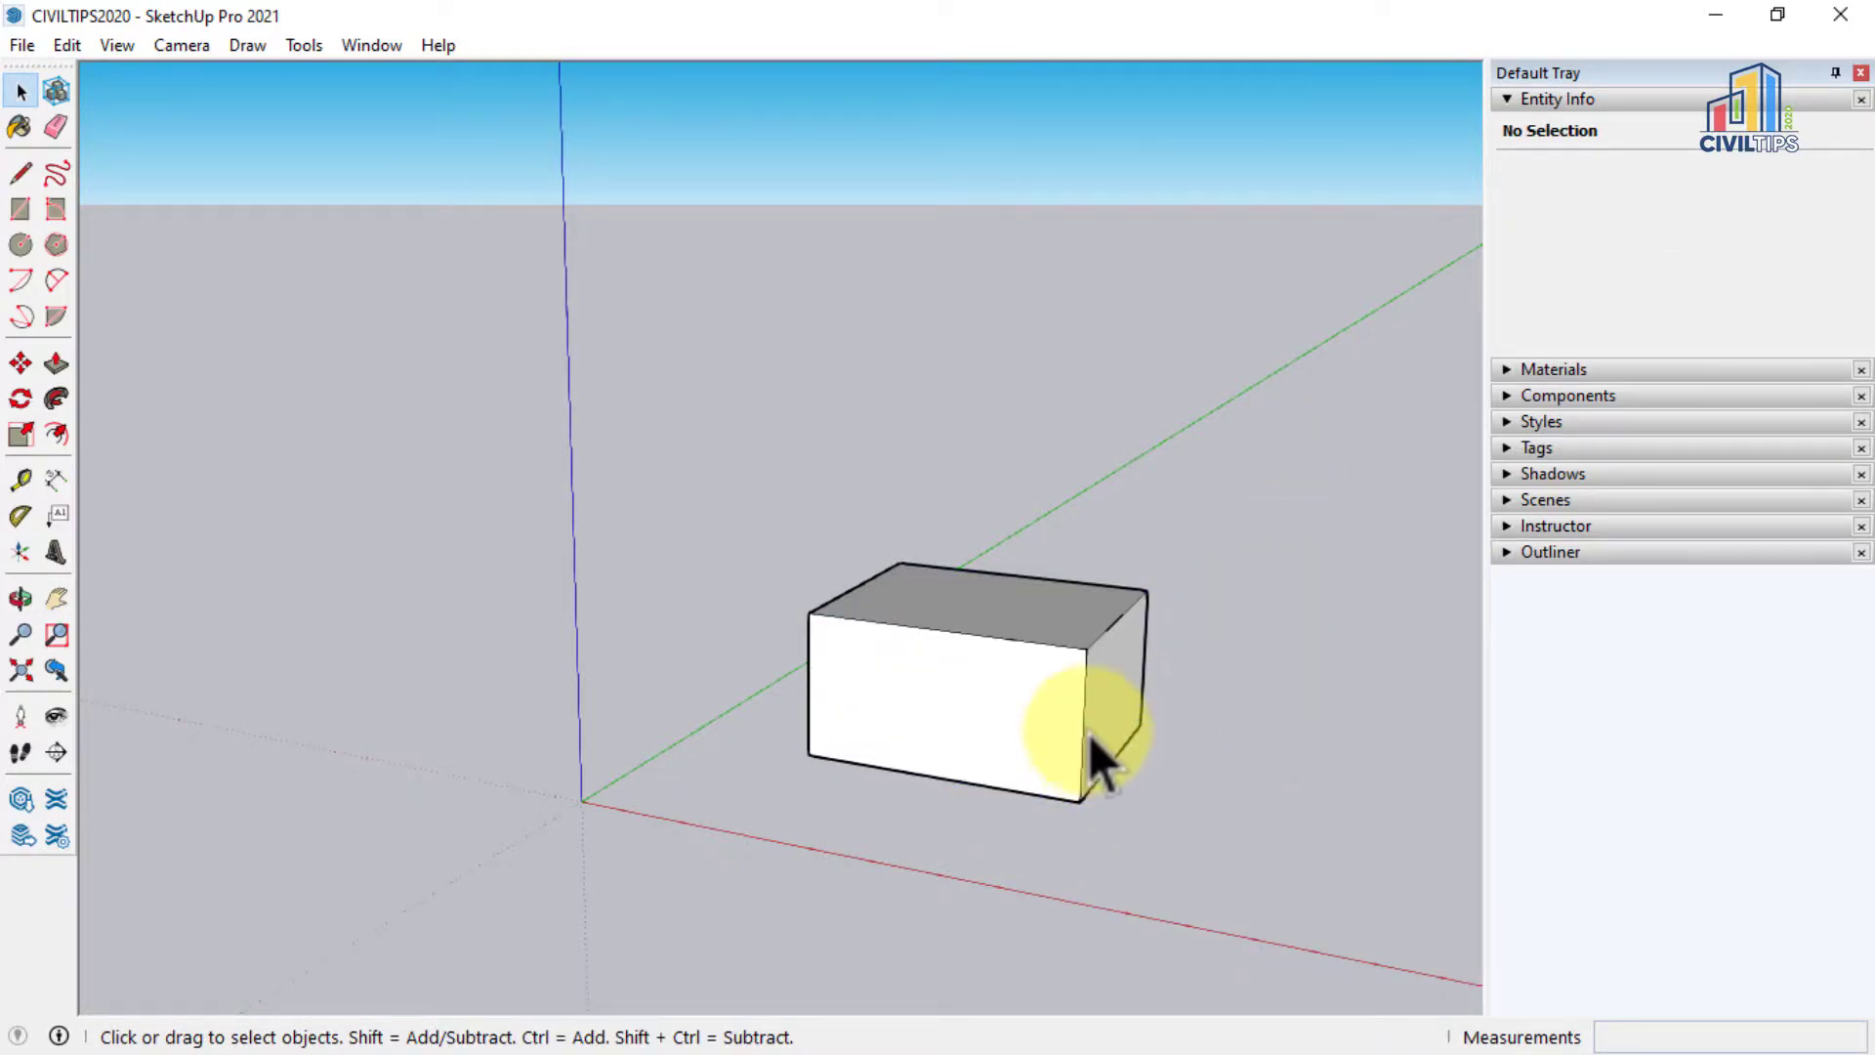
{"action": "left_click", "coordinate": [1085, 723]}
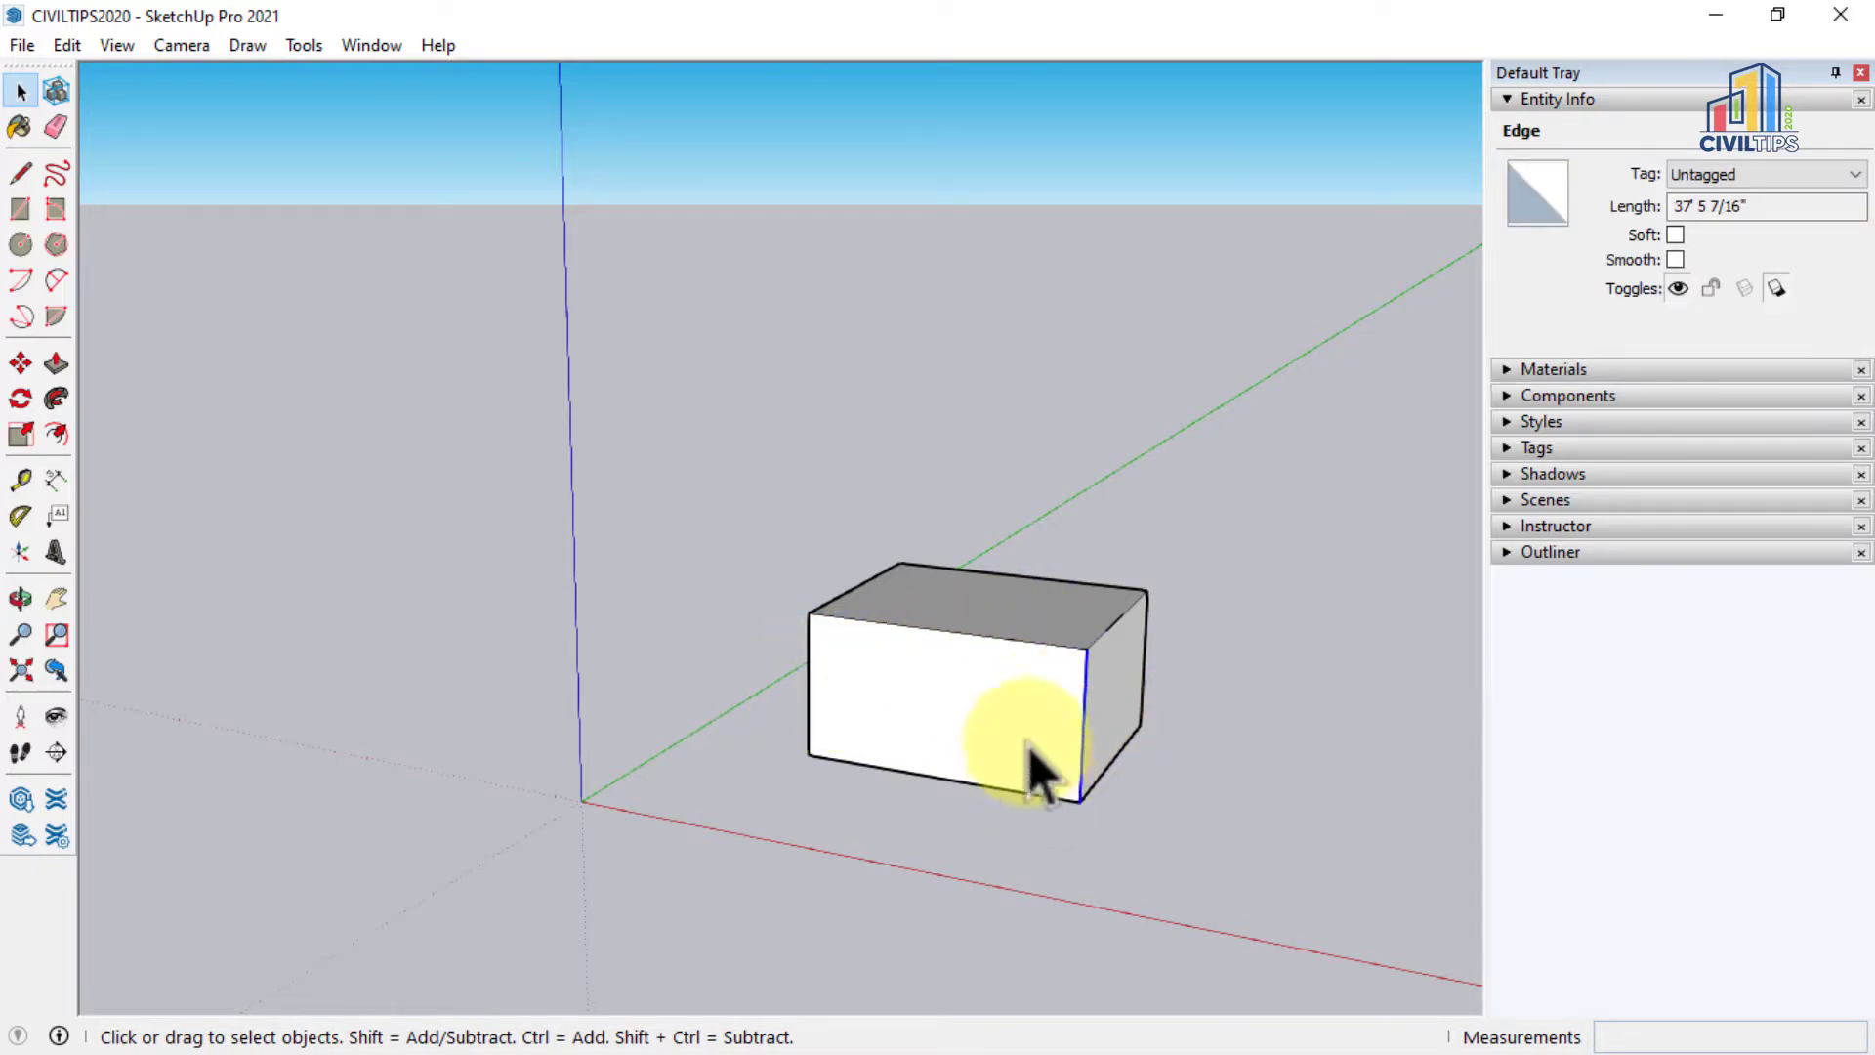
{"action": "left_click", "coordinate": [810, 682]}
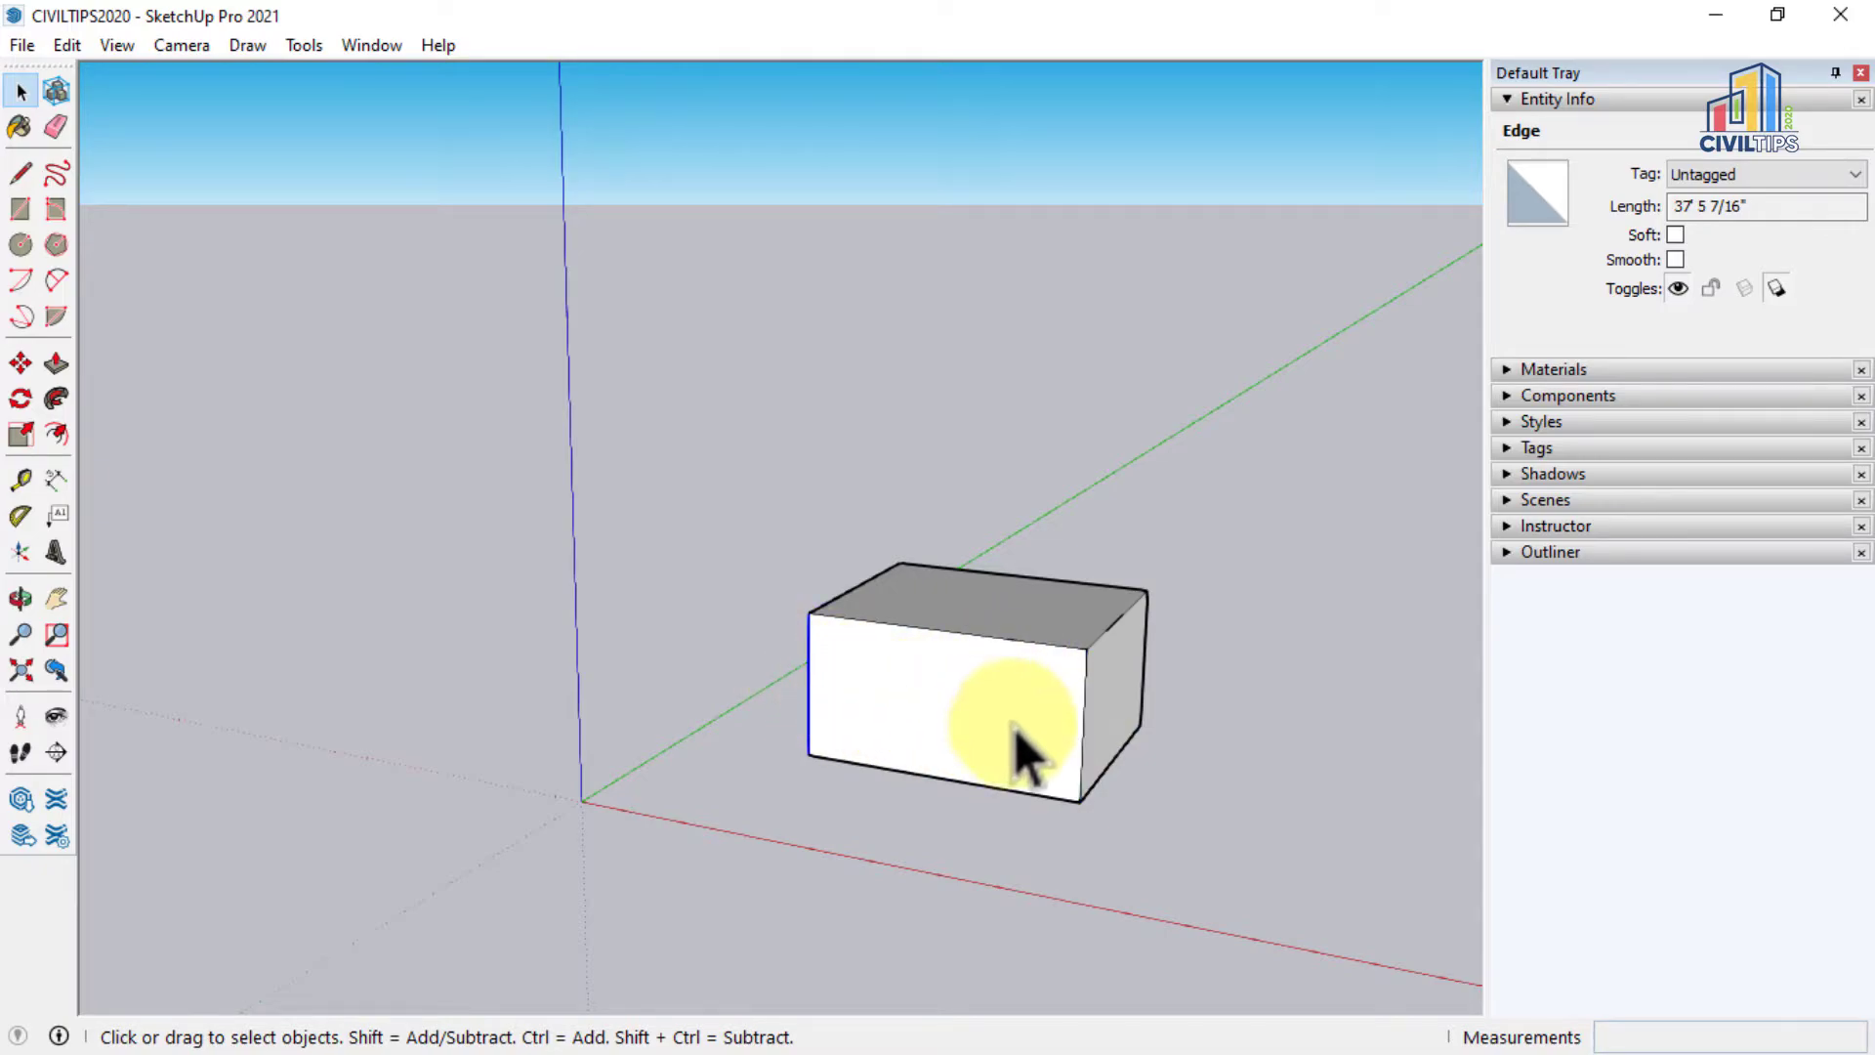
{"action": "left_click", "coordinate": [1086, 720]}
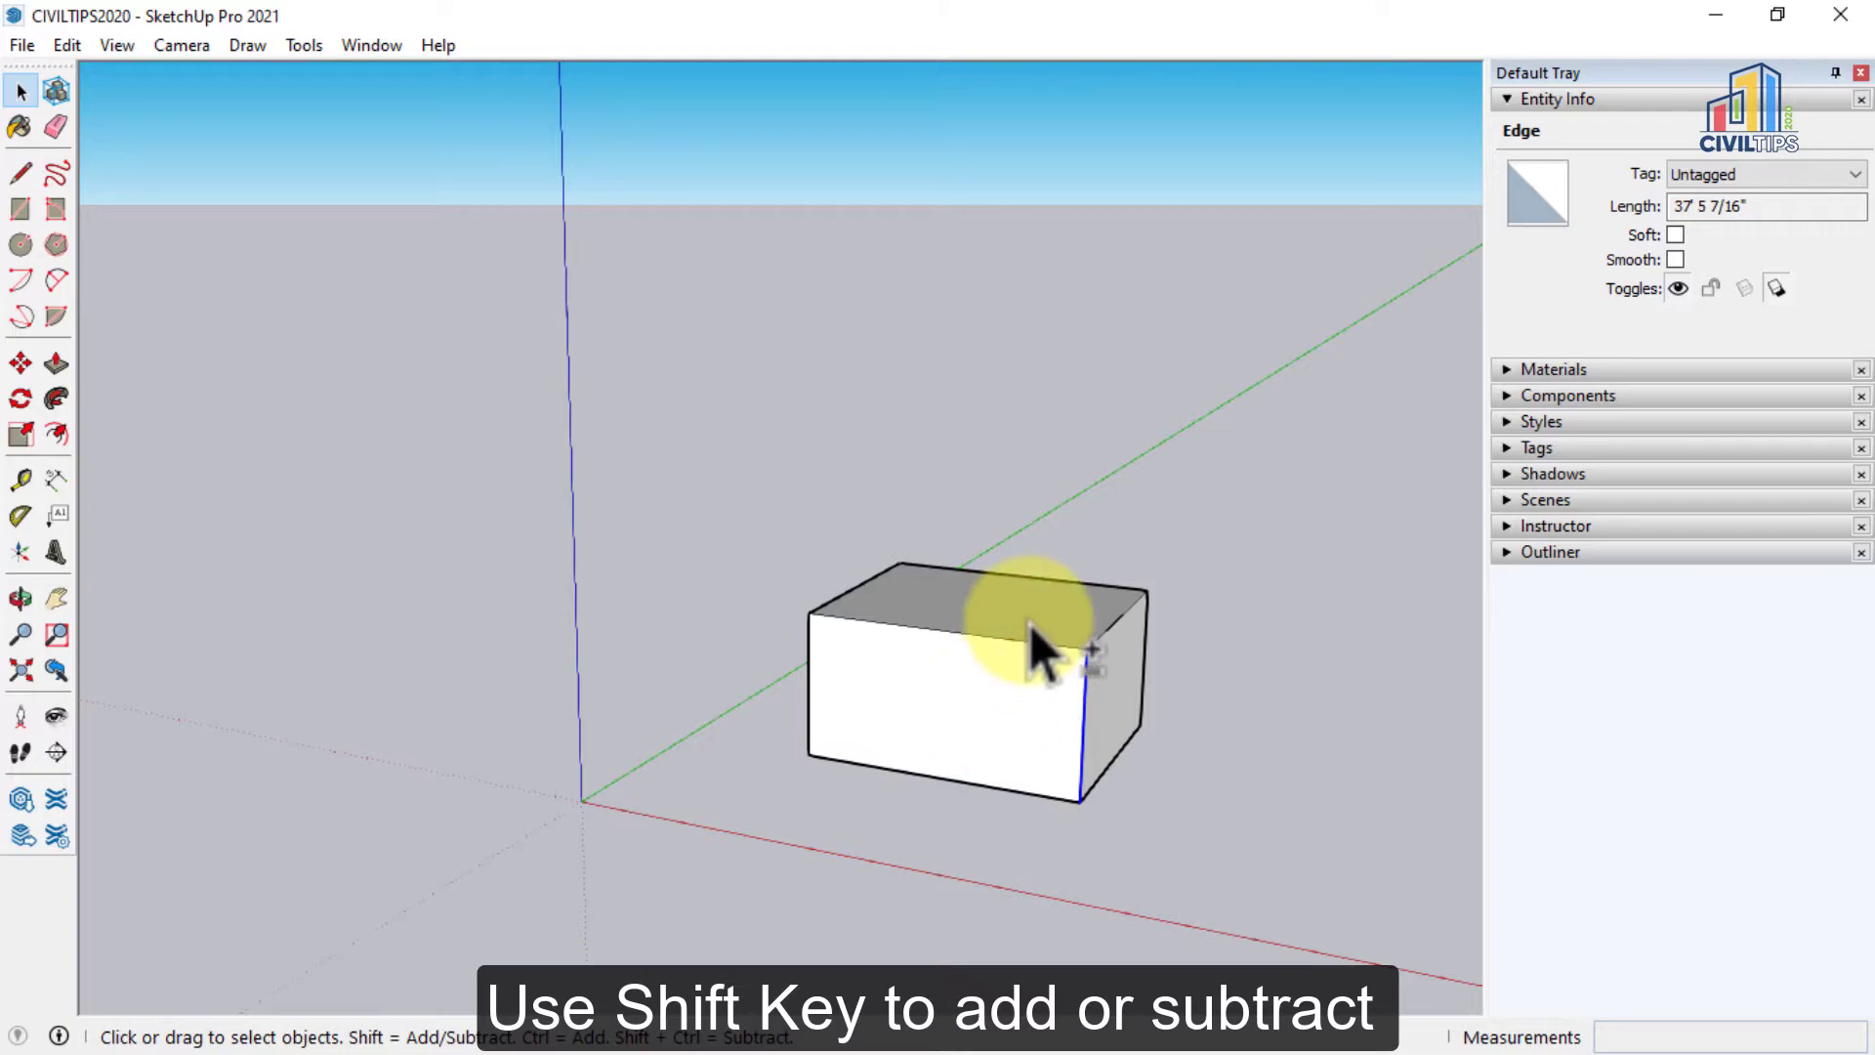
Add the top, left and bottom front edges and the front face, then remove the front face.
{"action": "left_click", "coordinate": [1012, 642], "text": "shift"}
{"action": "left_click", "coordinate": [809, 683], "text": "shift"}
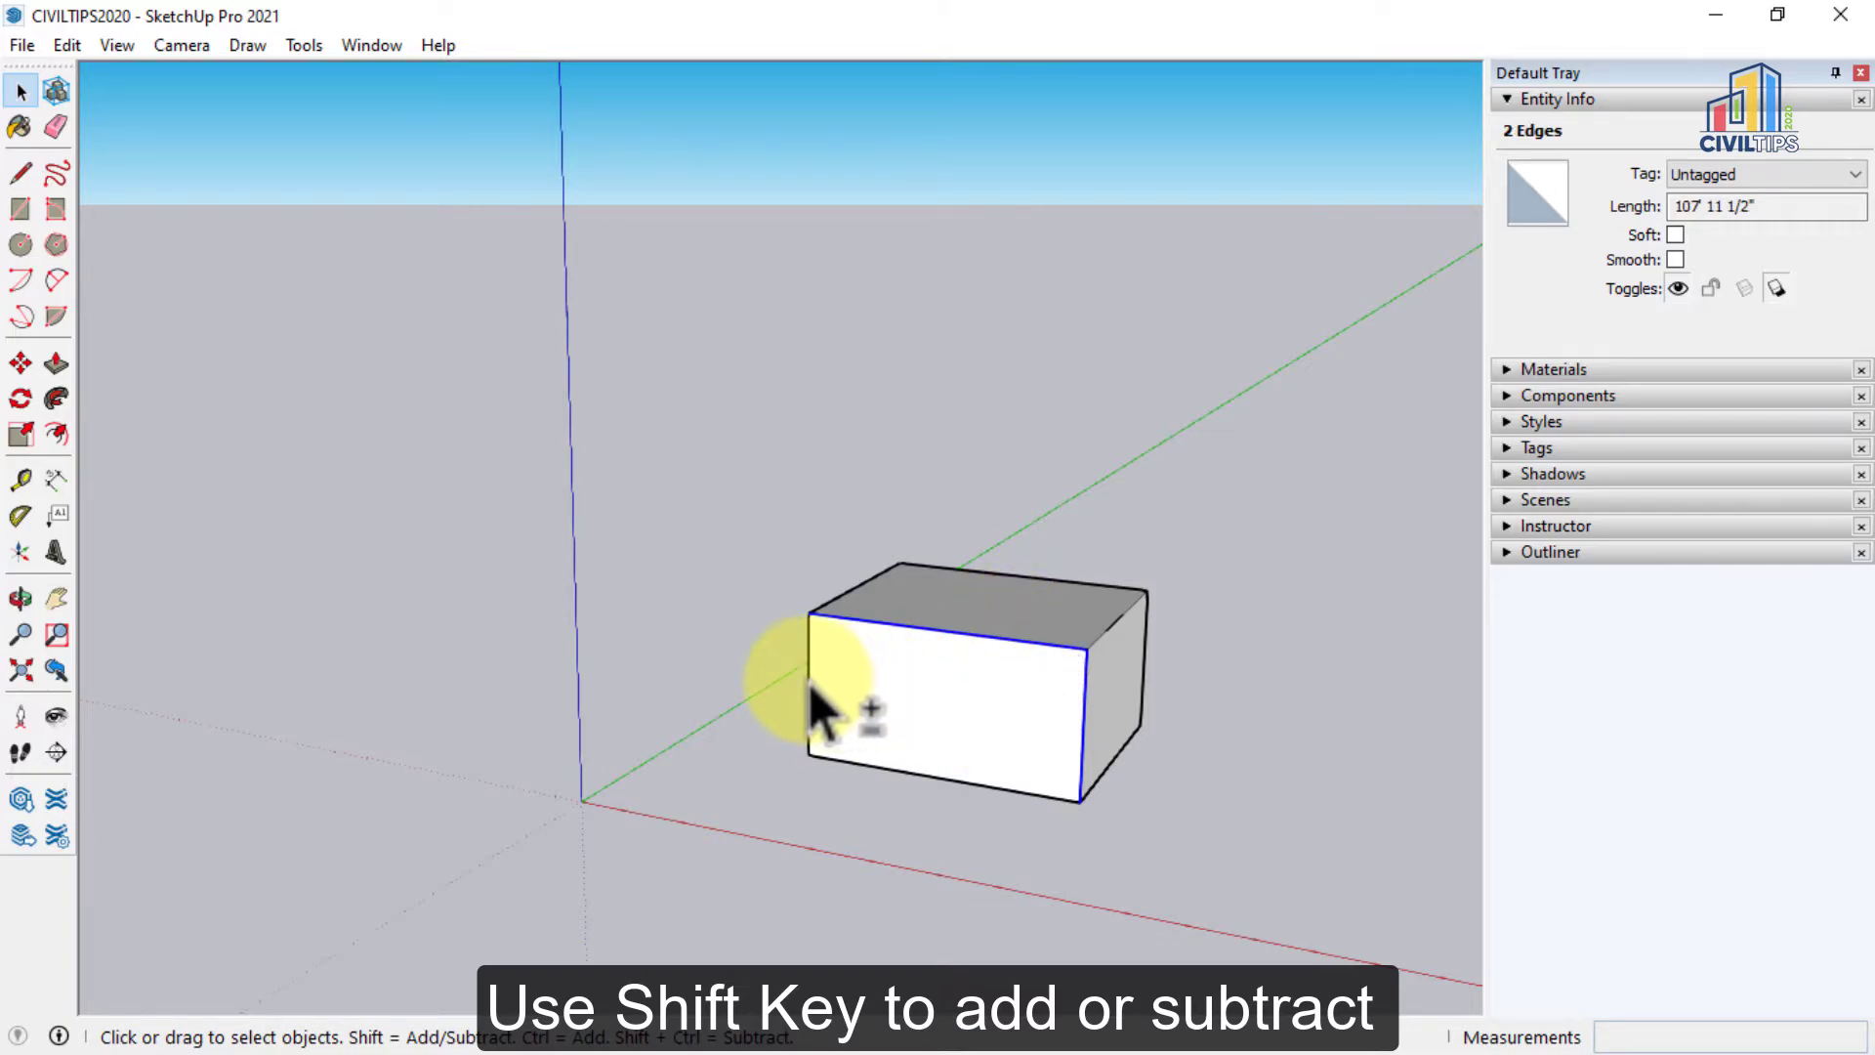
{"action": "left_click", "coordinate": [883, 777], "text": "shift"}
{"action": "left_click", "coordinate": [992, 711], "text": "shift"}
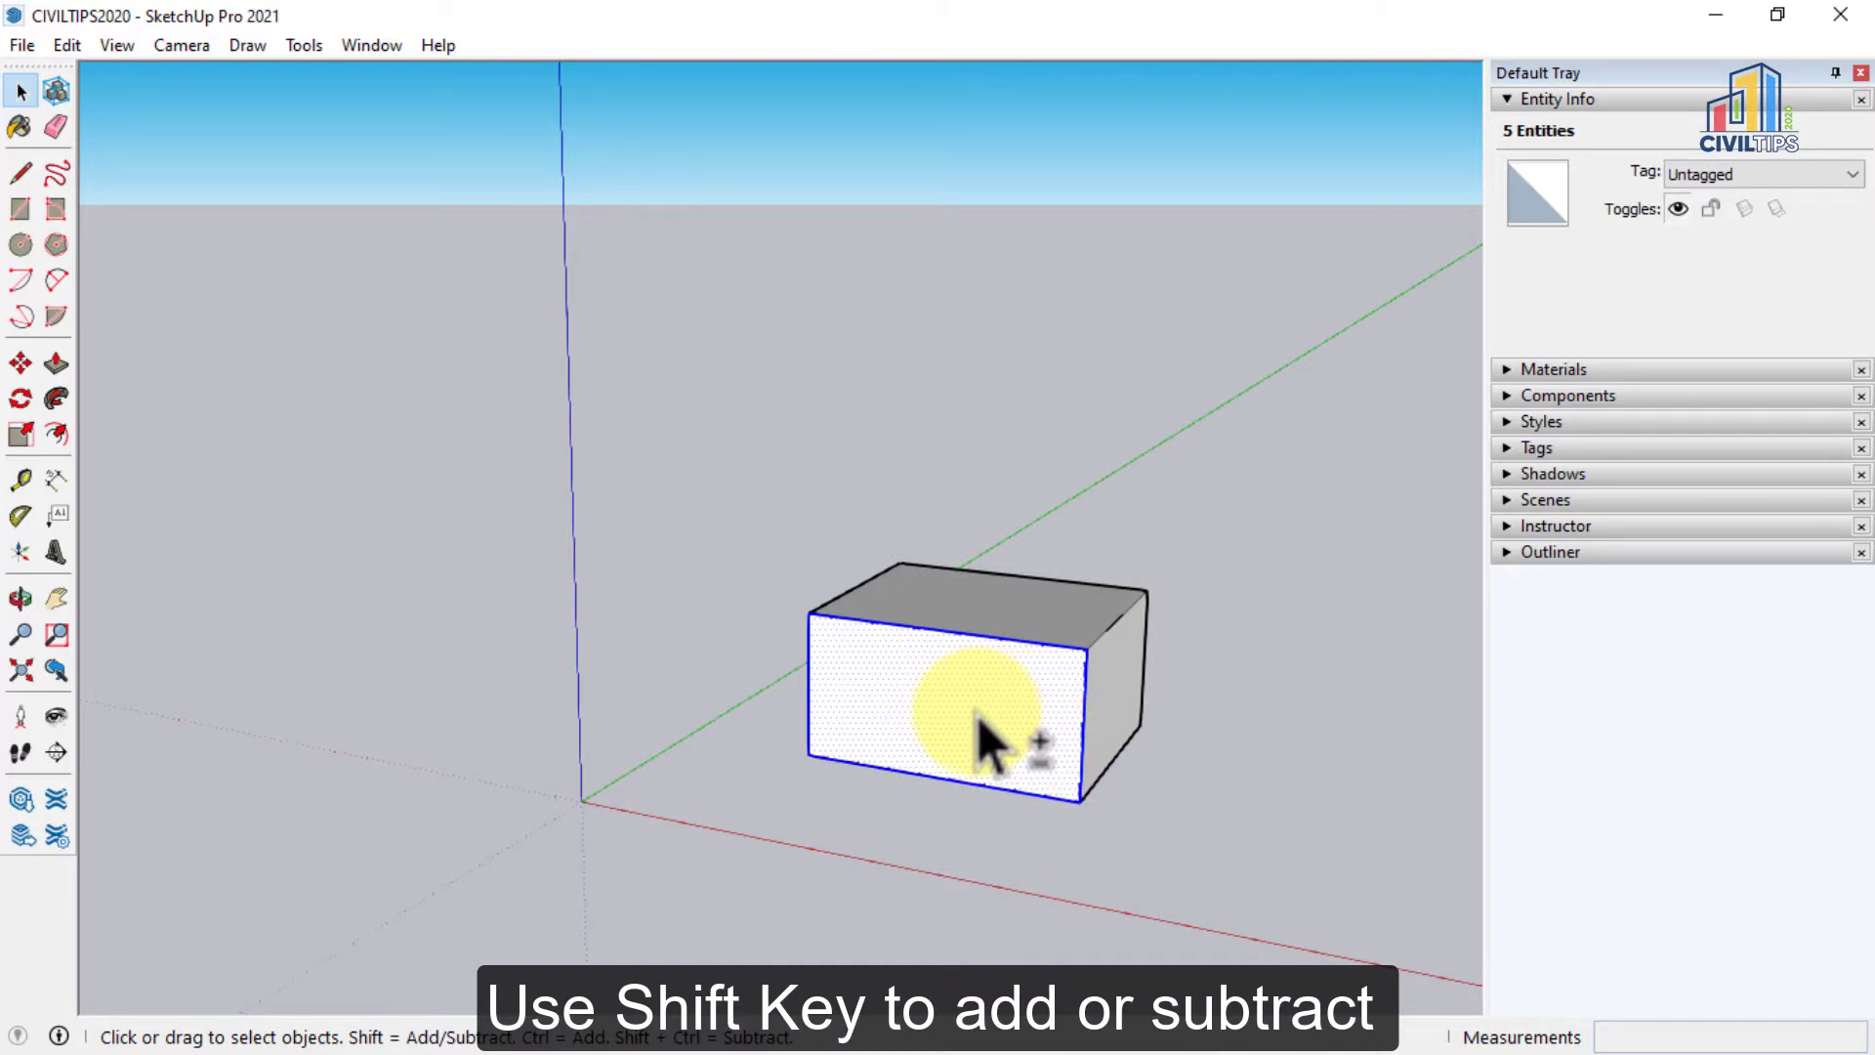
{"action": "left_click", "coordinate": [976, 717], "text": "shift"}
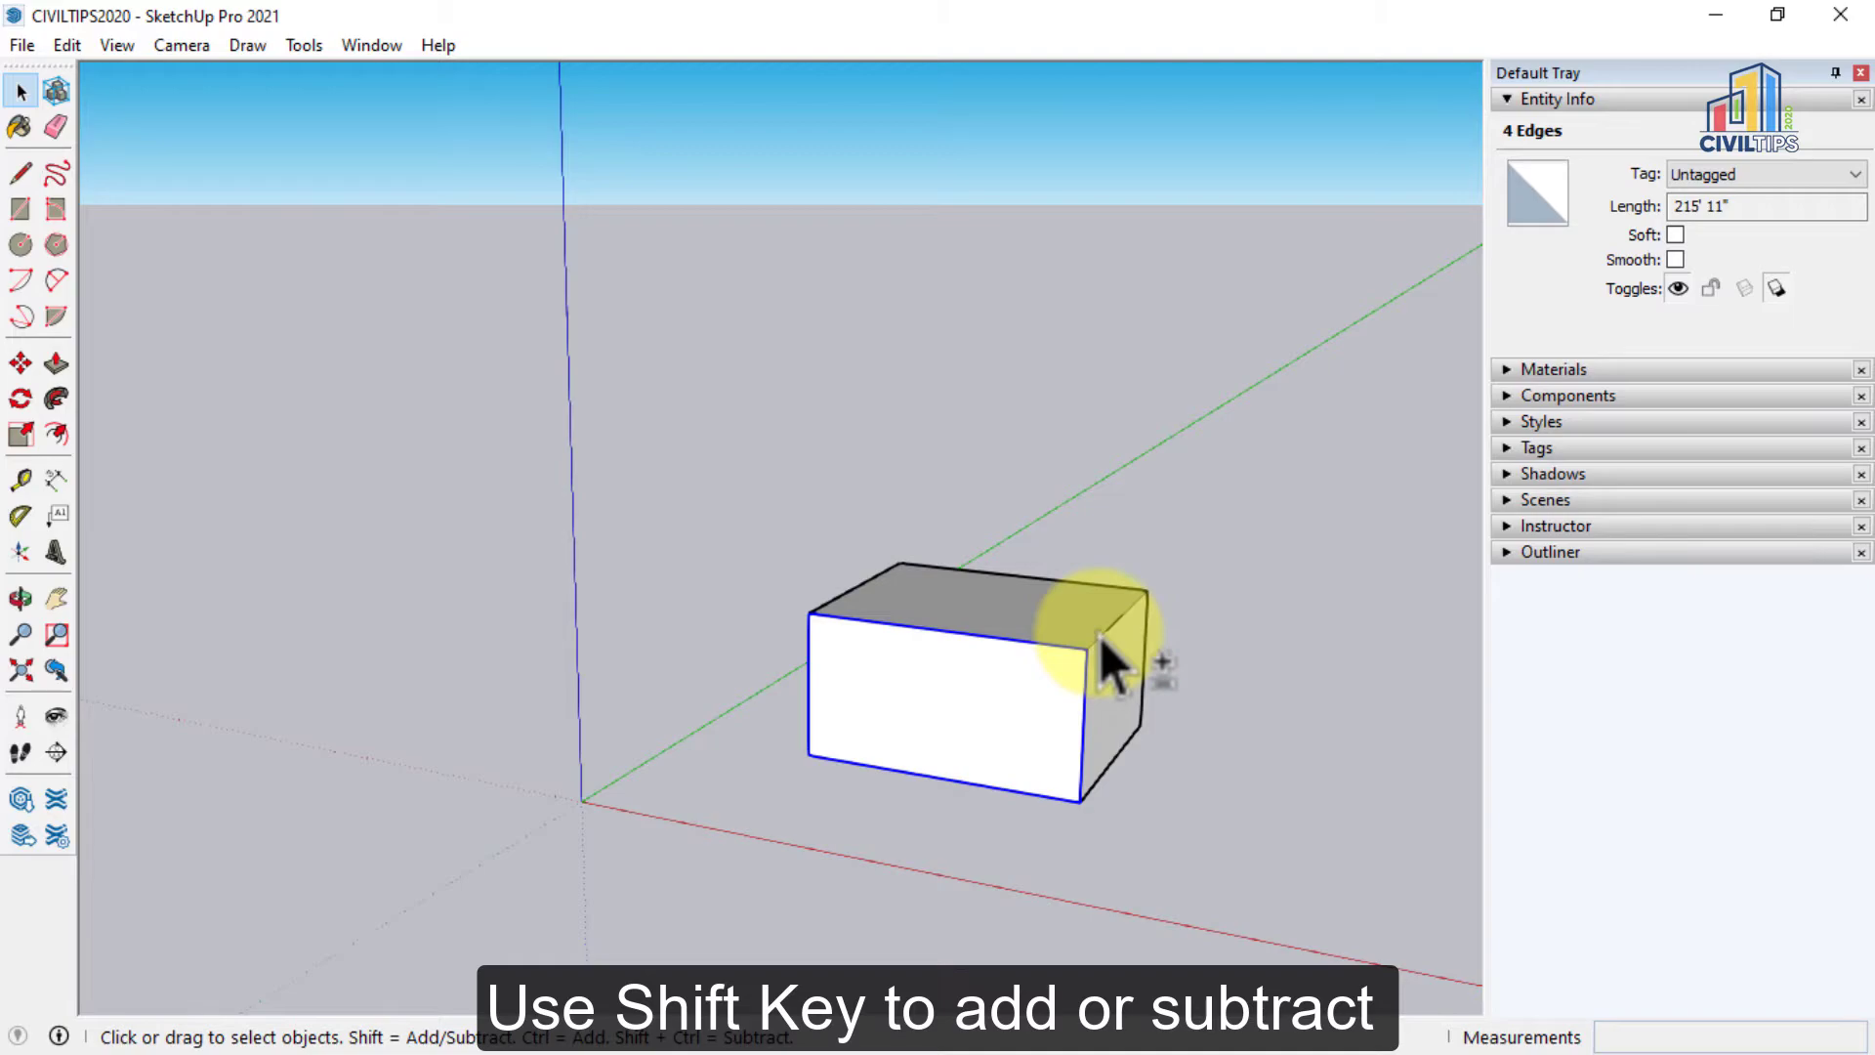
Add the top and right faces and their shared edge for 7 entities, then clear everything.
{"action": "left_click", "coordinate": [1023, 610], "text": "shift"}
{"action": "left_click", "coordinate": [1116, 685], "text": "shift"}
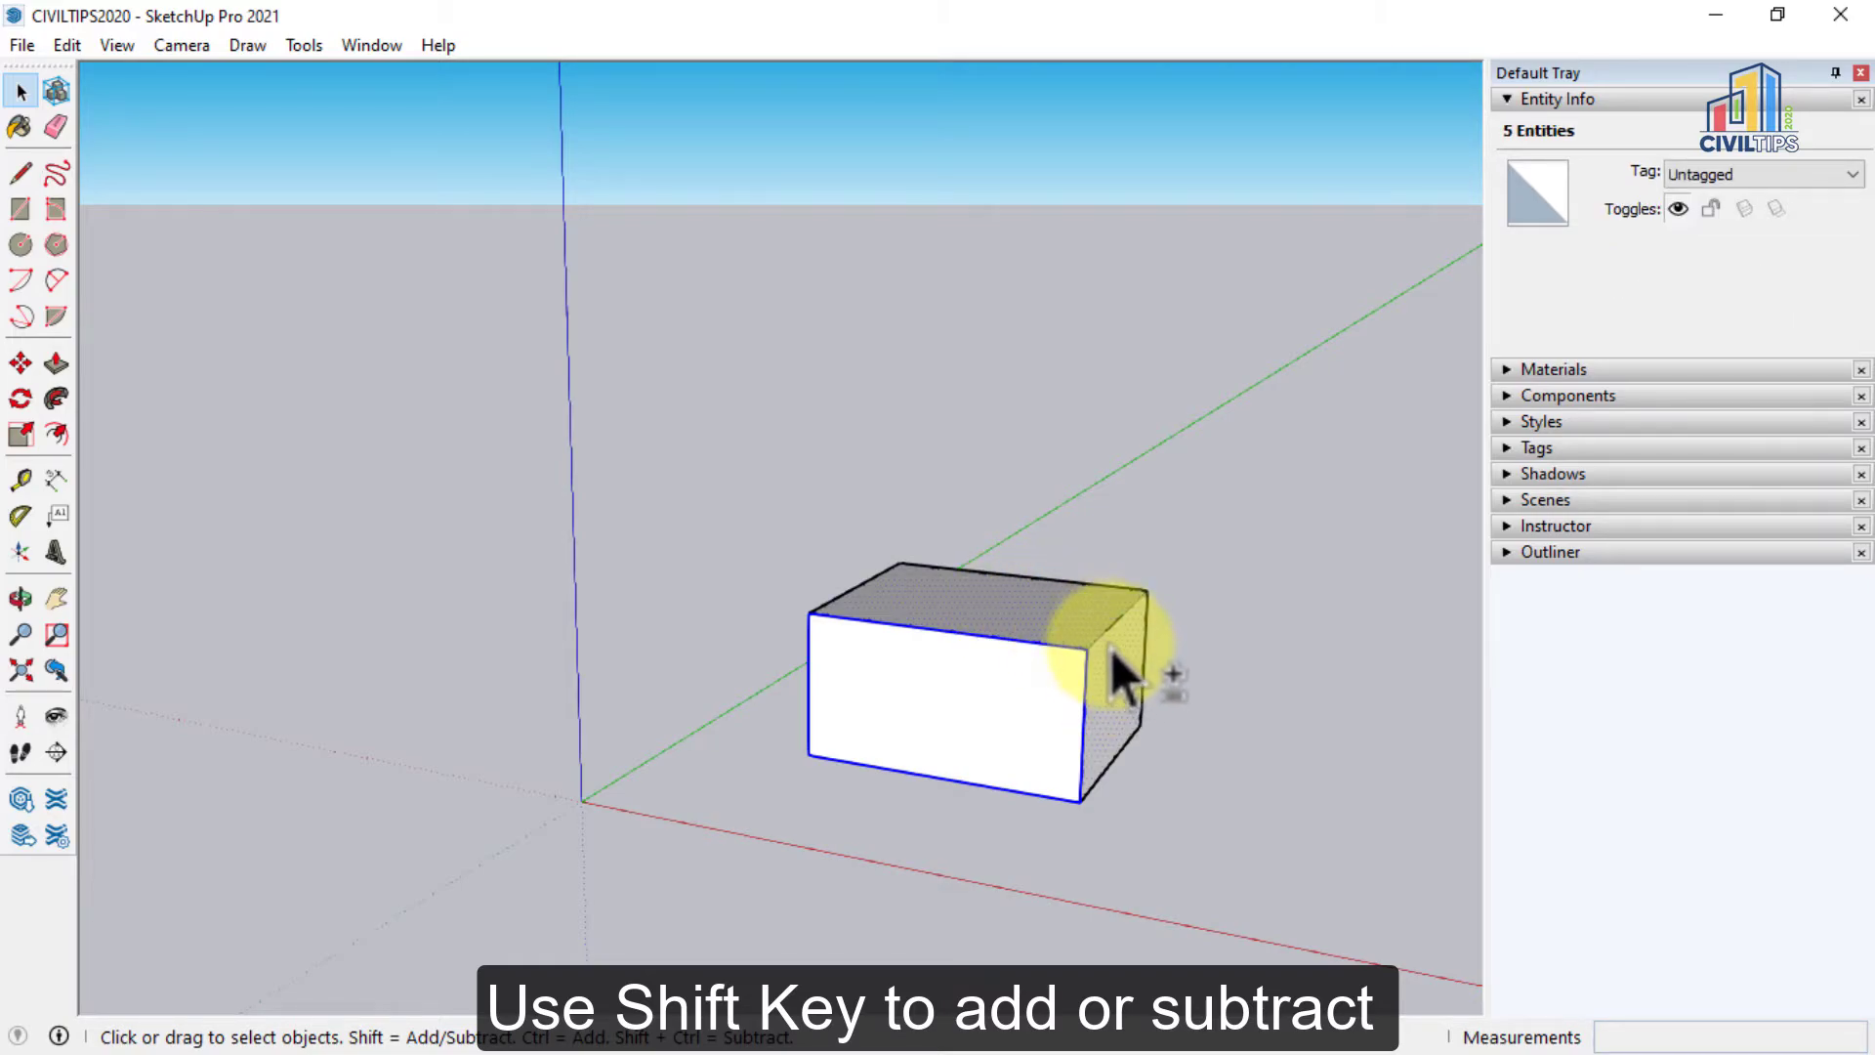
{"action": "left_click", "coordinate": [1100, 640], "text": "shift"}
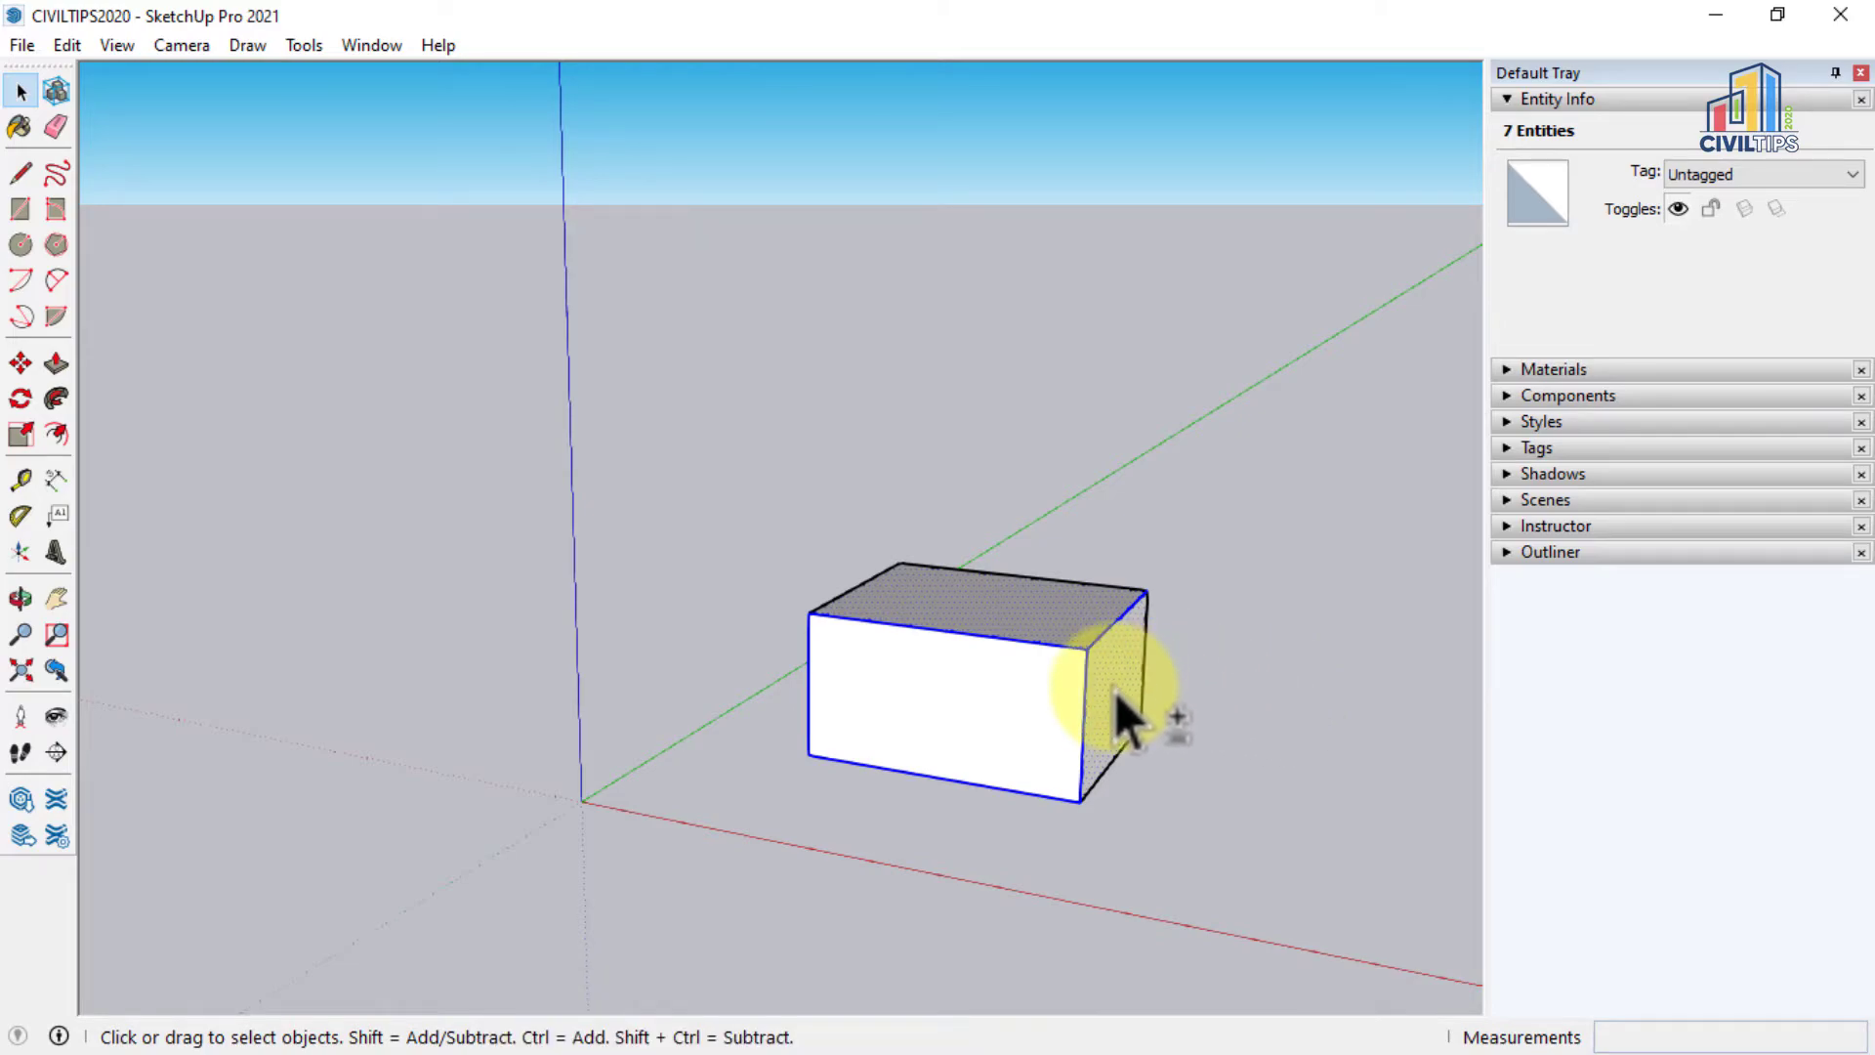
{"action": "left_click", "coordinate": [1253, 703]}
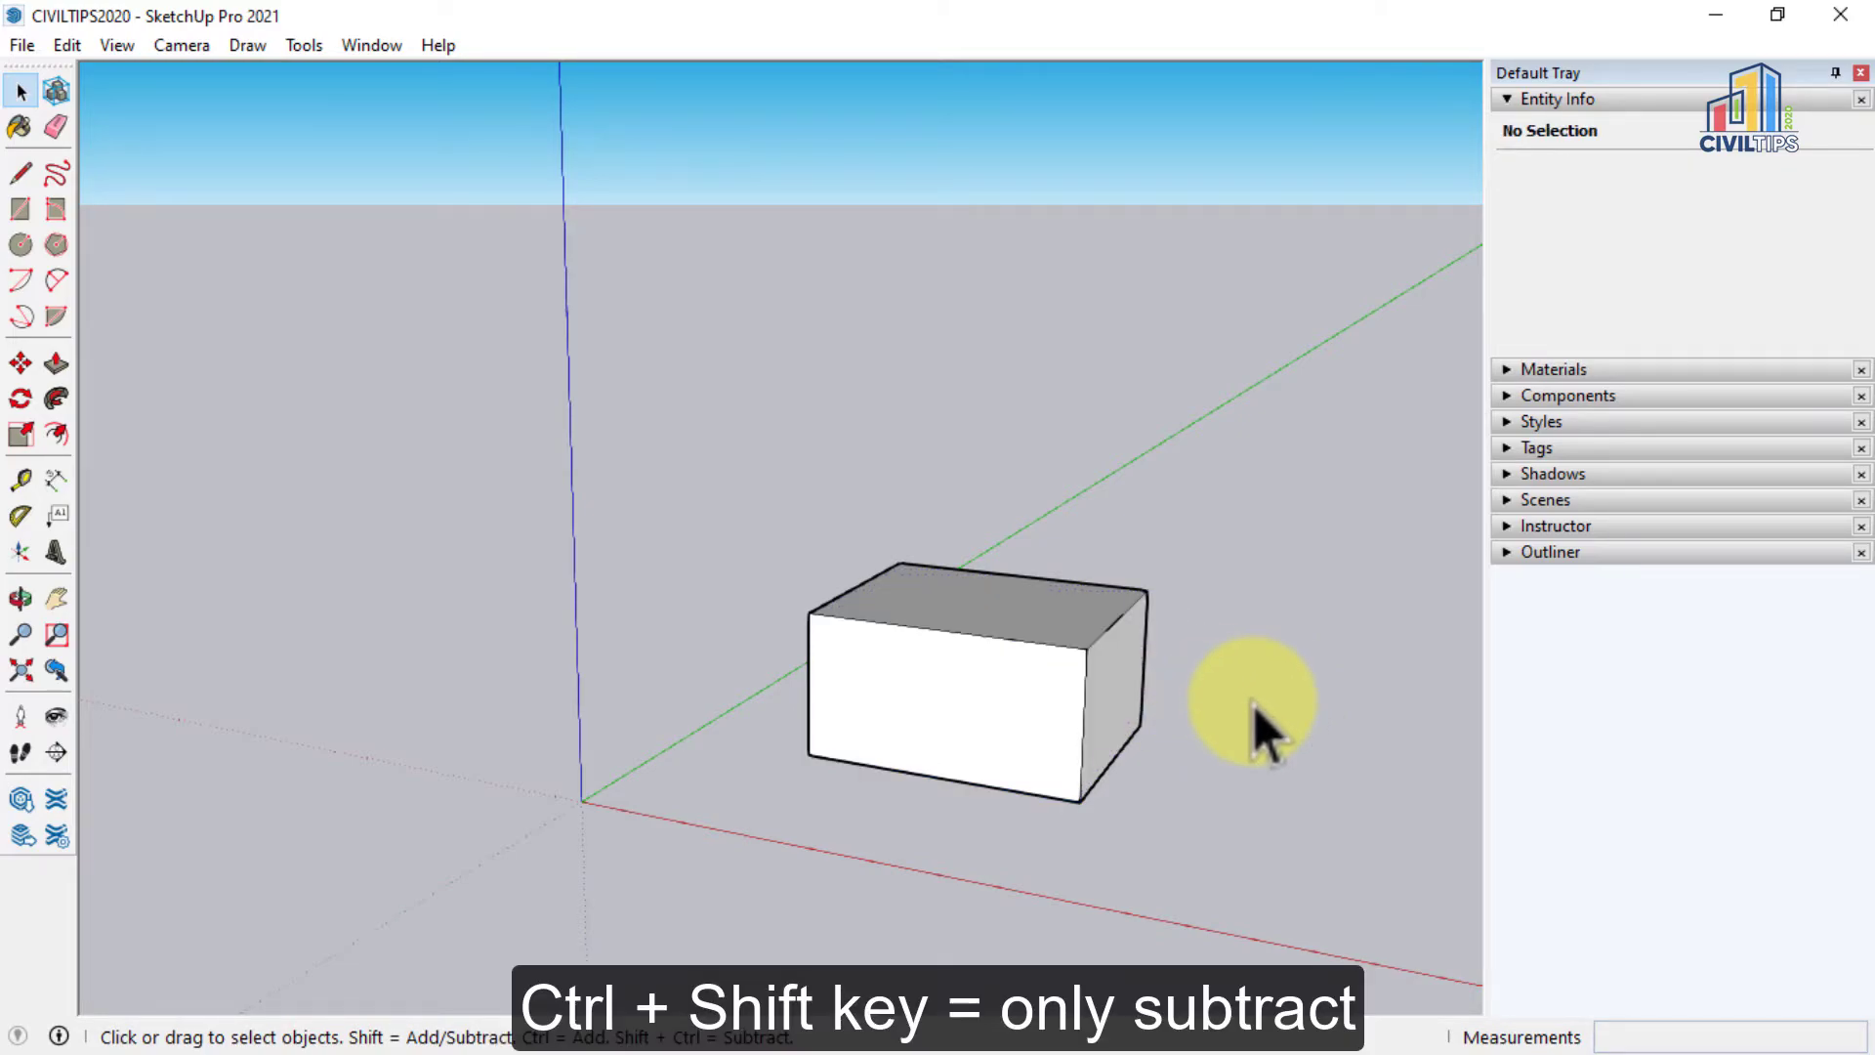
{"action": "left_click", "coordinate": [962, 718]}
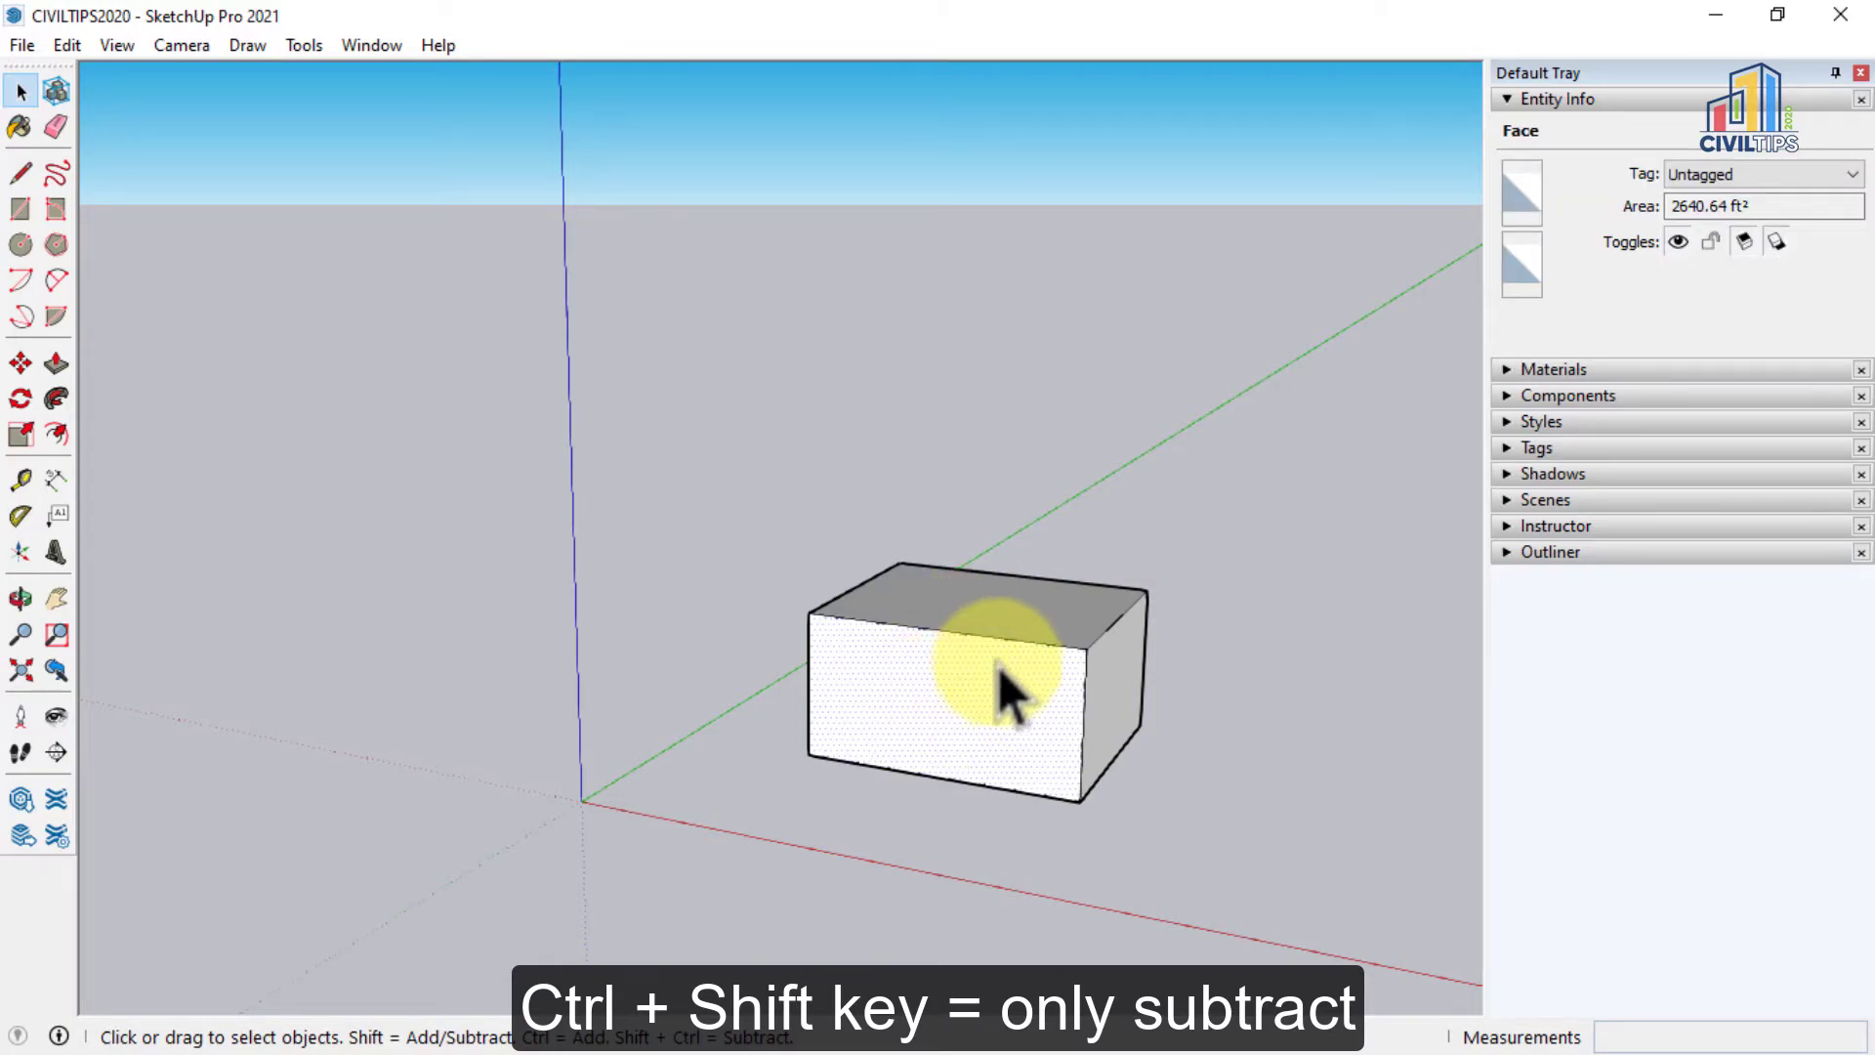
{"action": "left_click", "coordinate": [1012, 617], "text": "ctrl"}
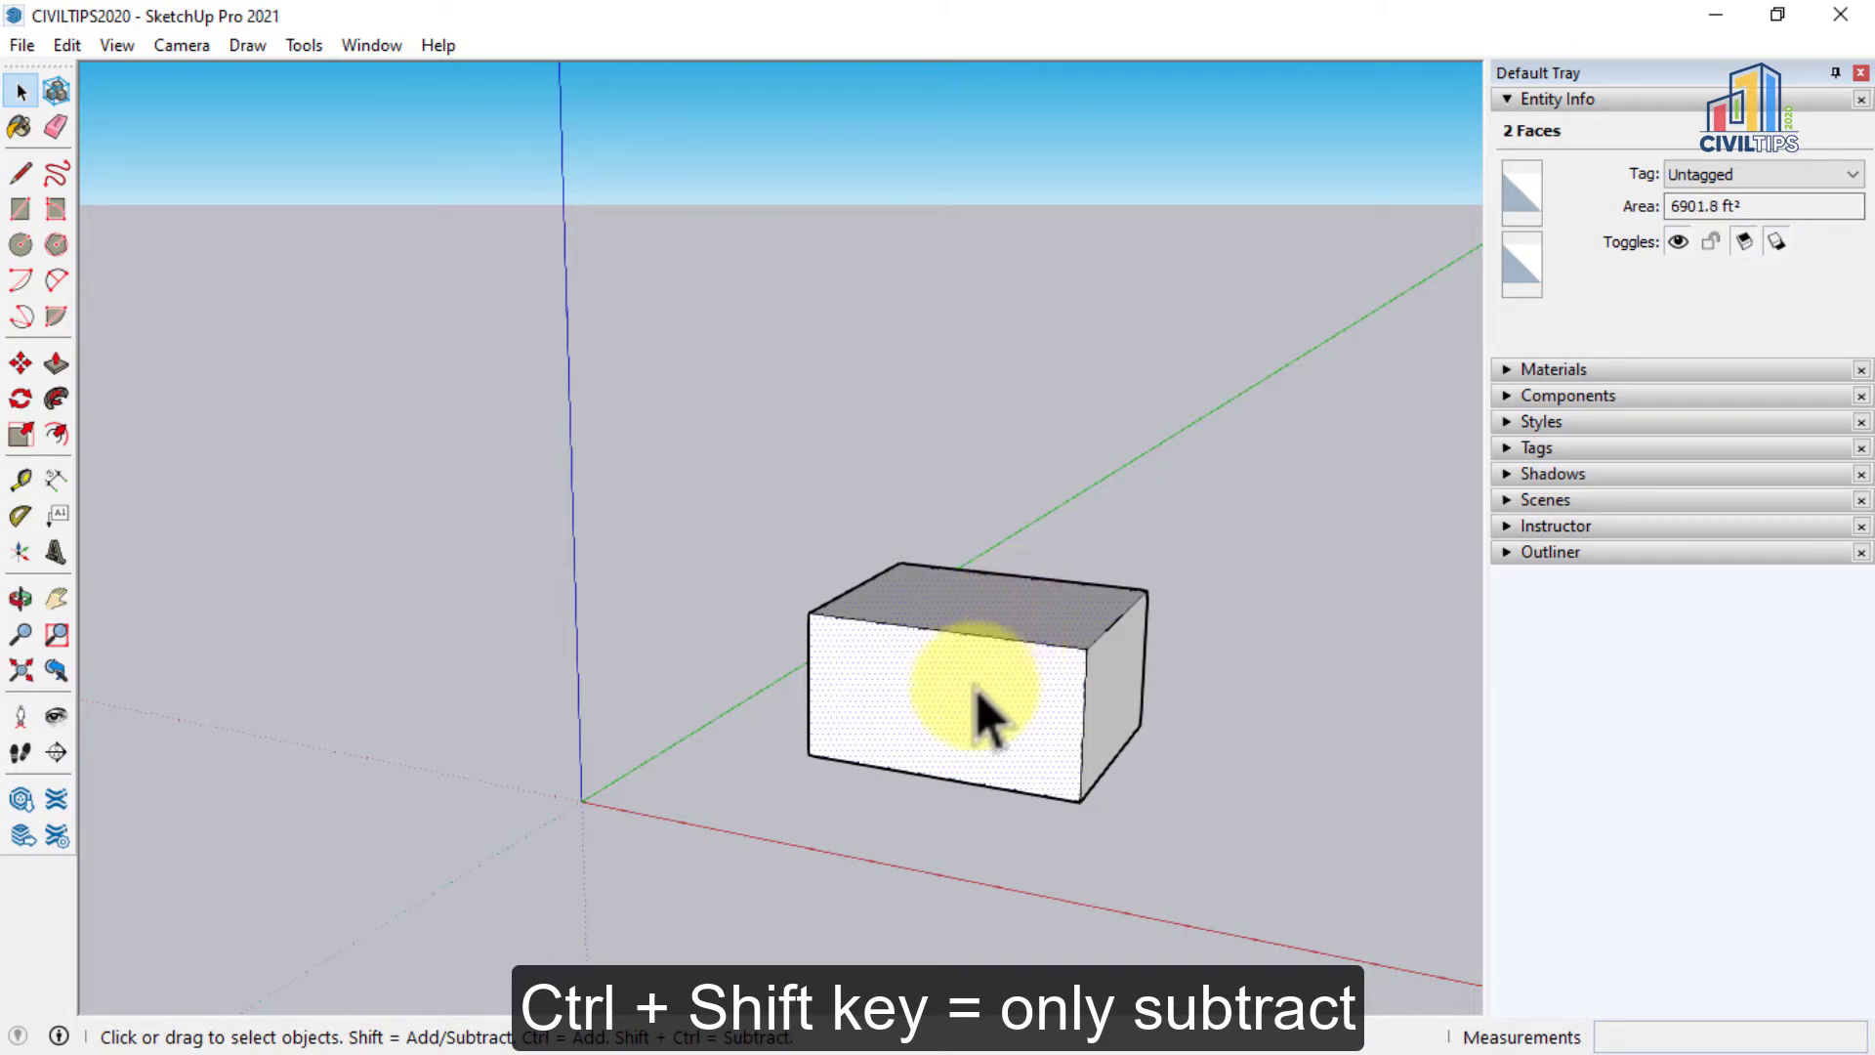
{"action": "left_click", "coordinate": [969, 633], "text": "shift"}
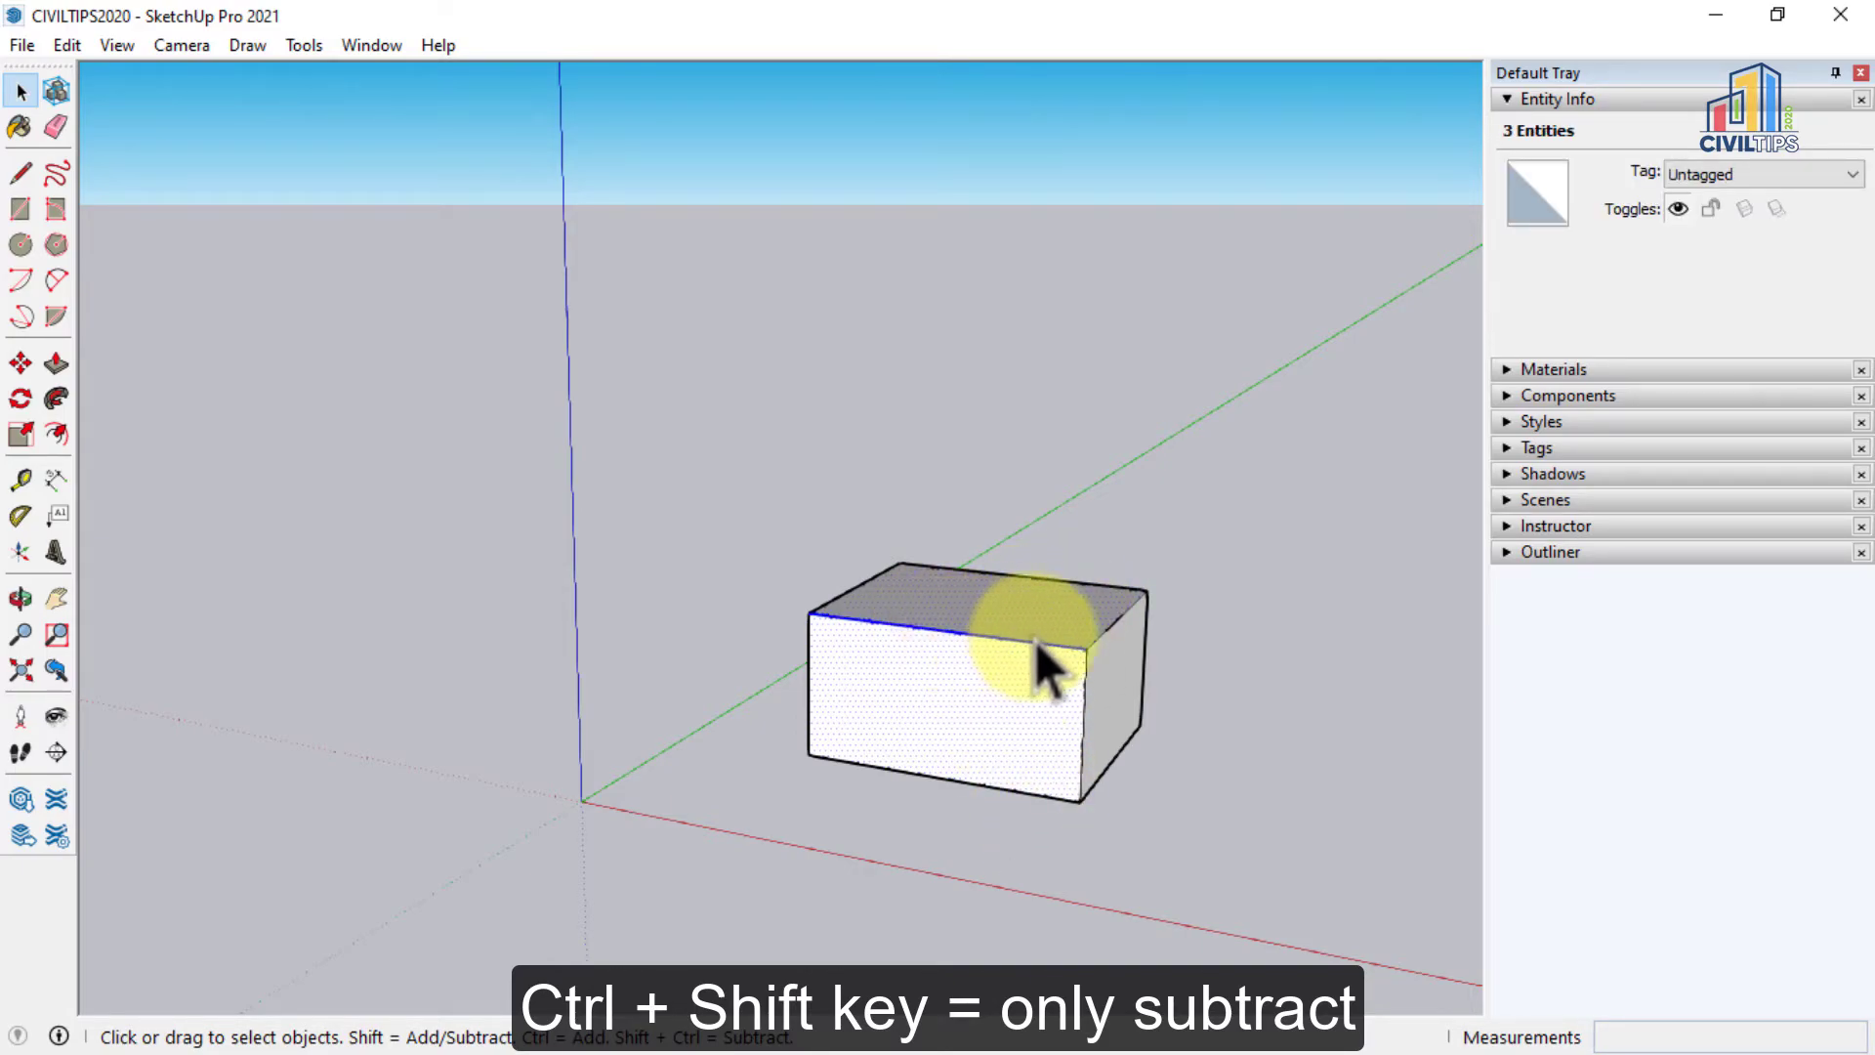
{"action": "left_click", "coordinate": [984, 640], "text": "ctrl+shift"}
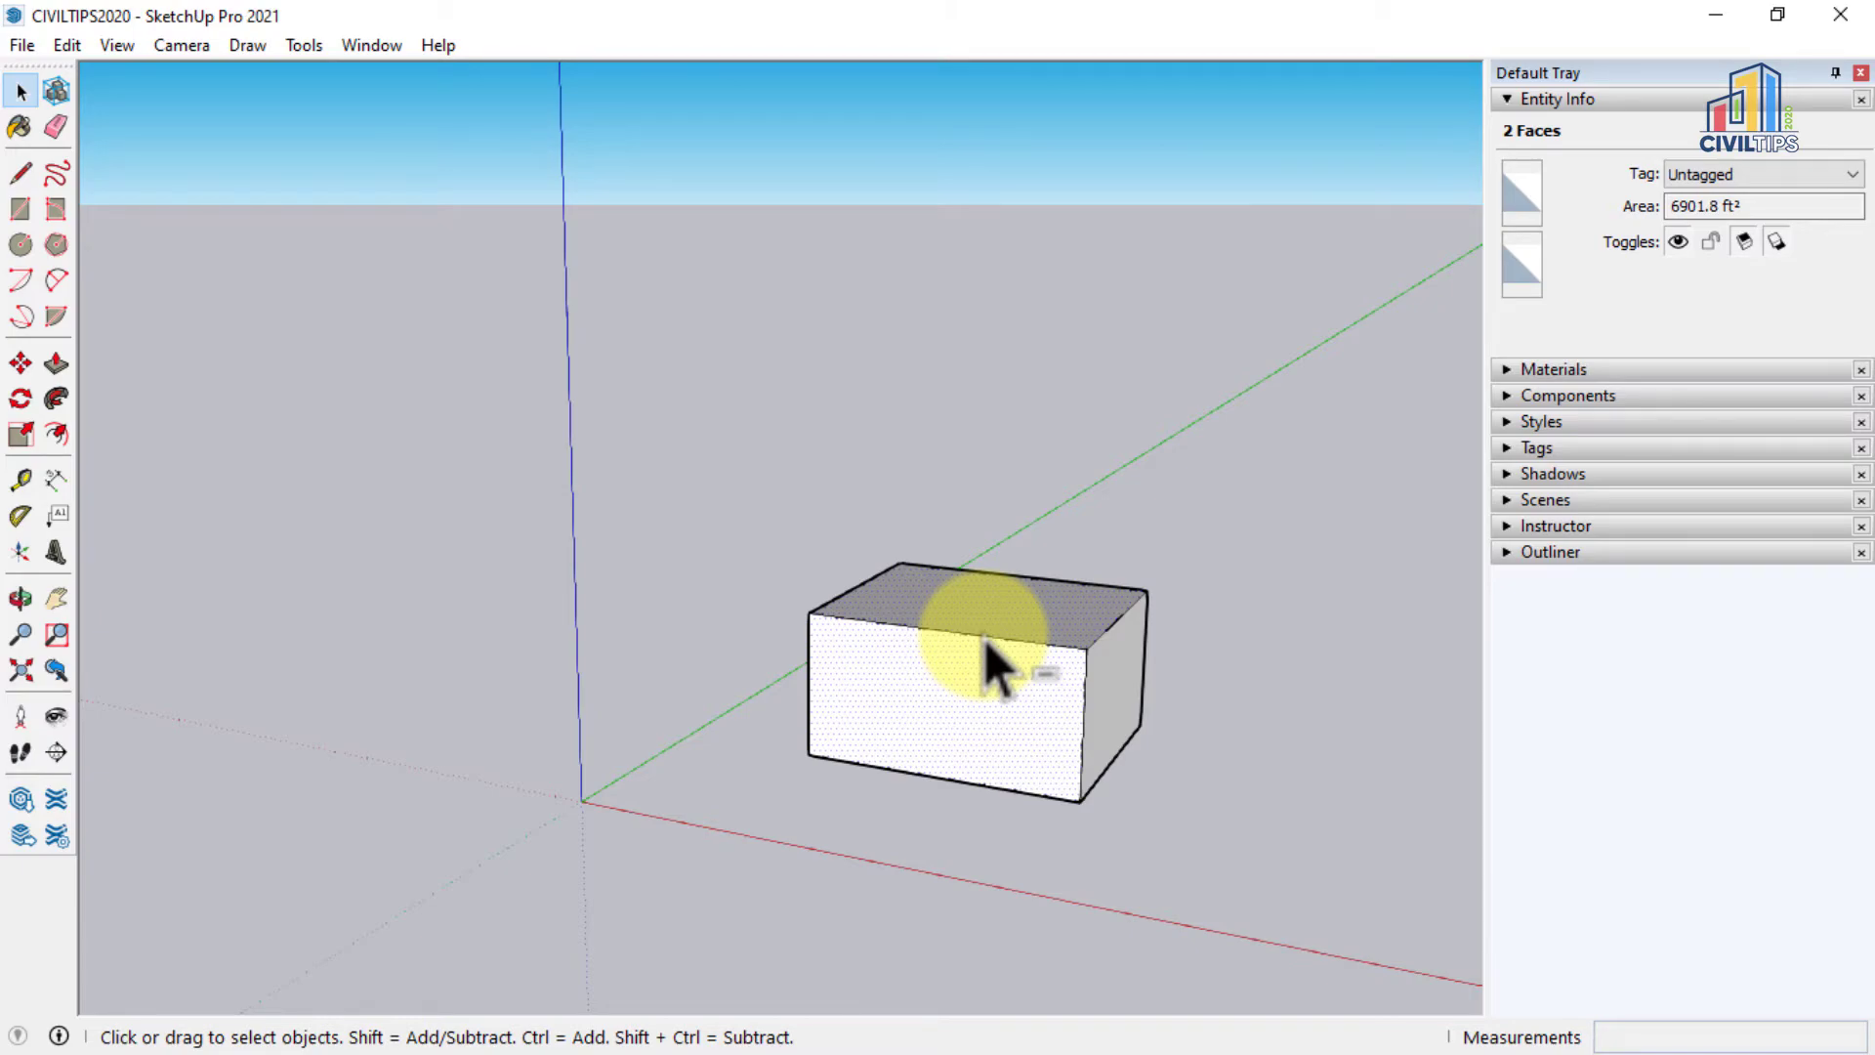
{"action": "left_click", "coordinate": [1276, 799]}
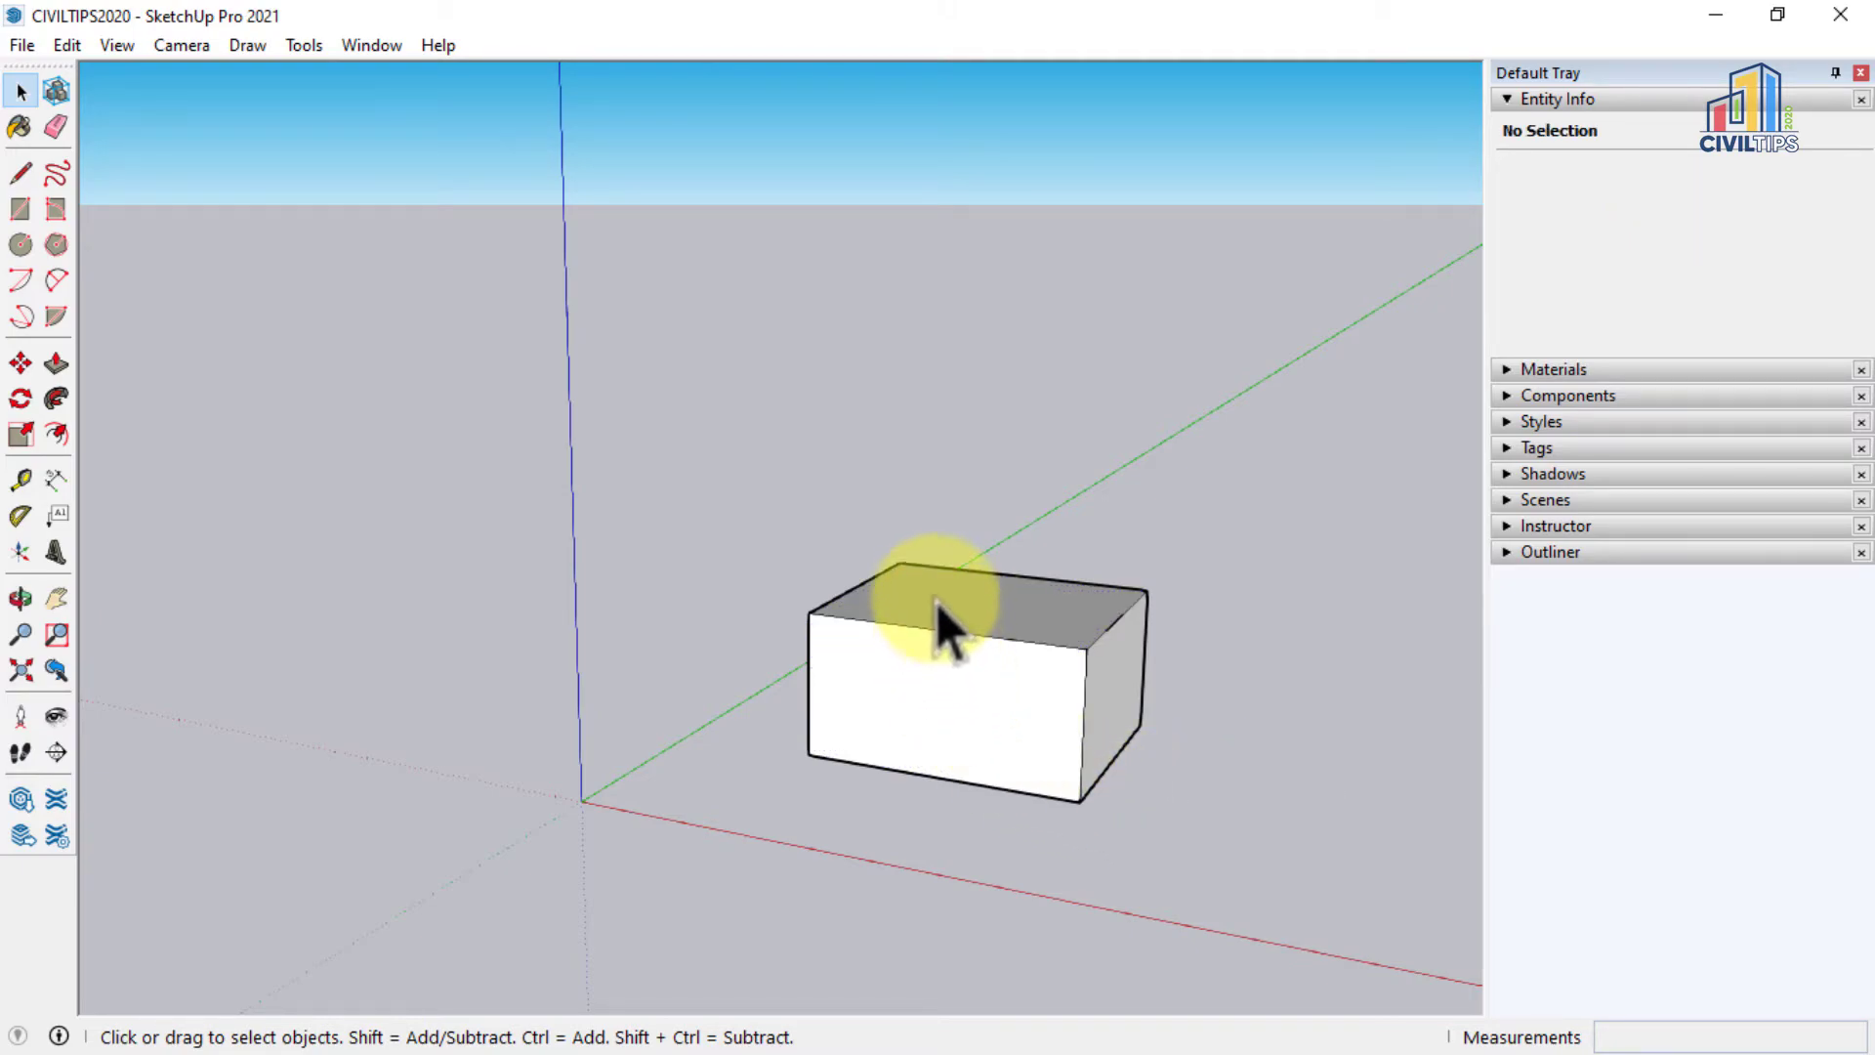
Turn on X-ray so hidden edges show dashed, then select a 37' 5 7/16" vertical edge.
{"action": "left_click", "coordinate": [1086, 725]}
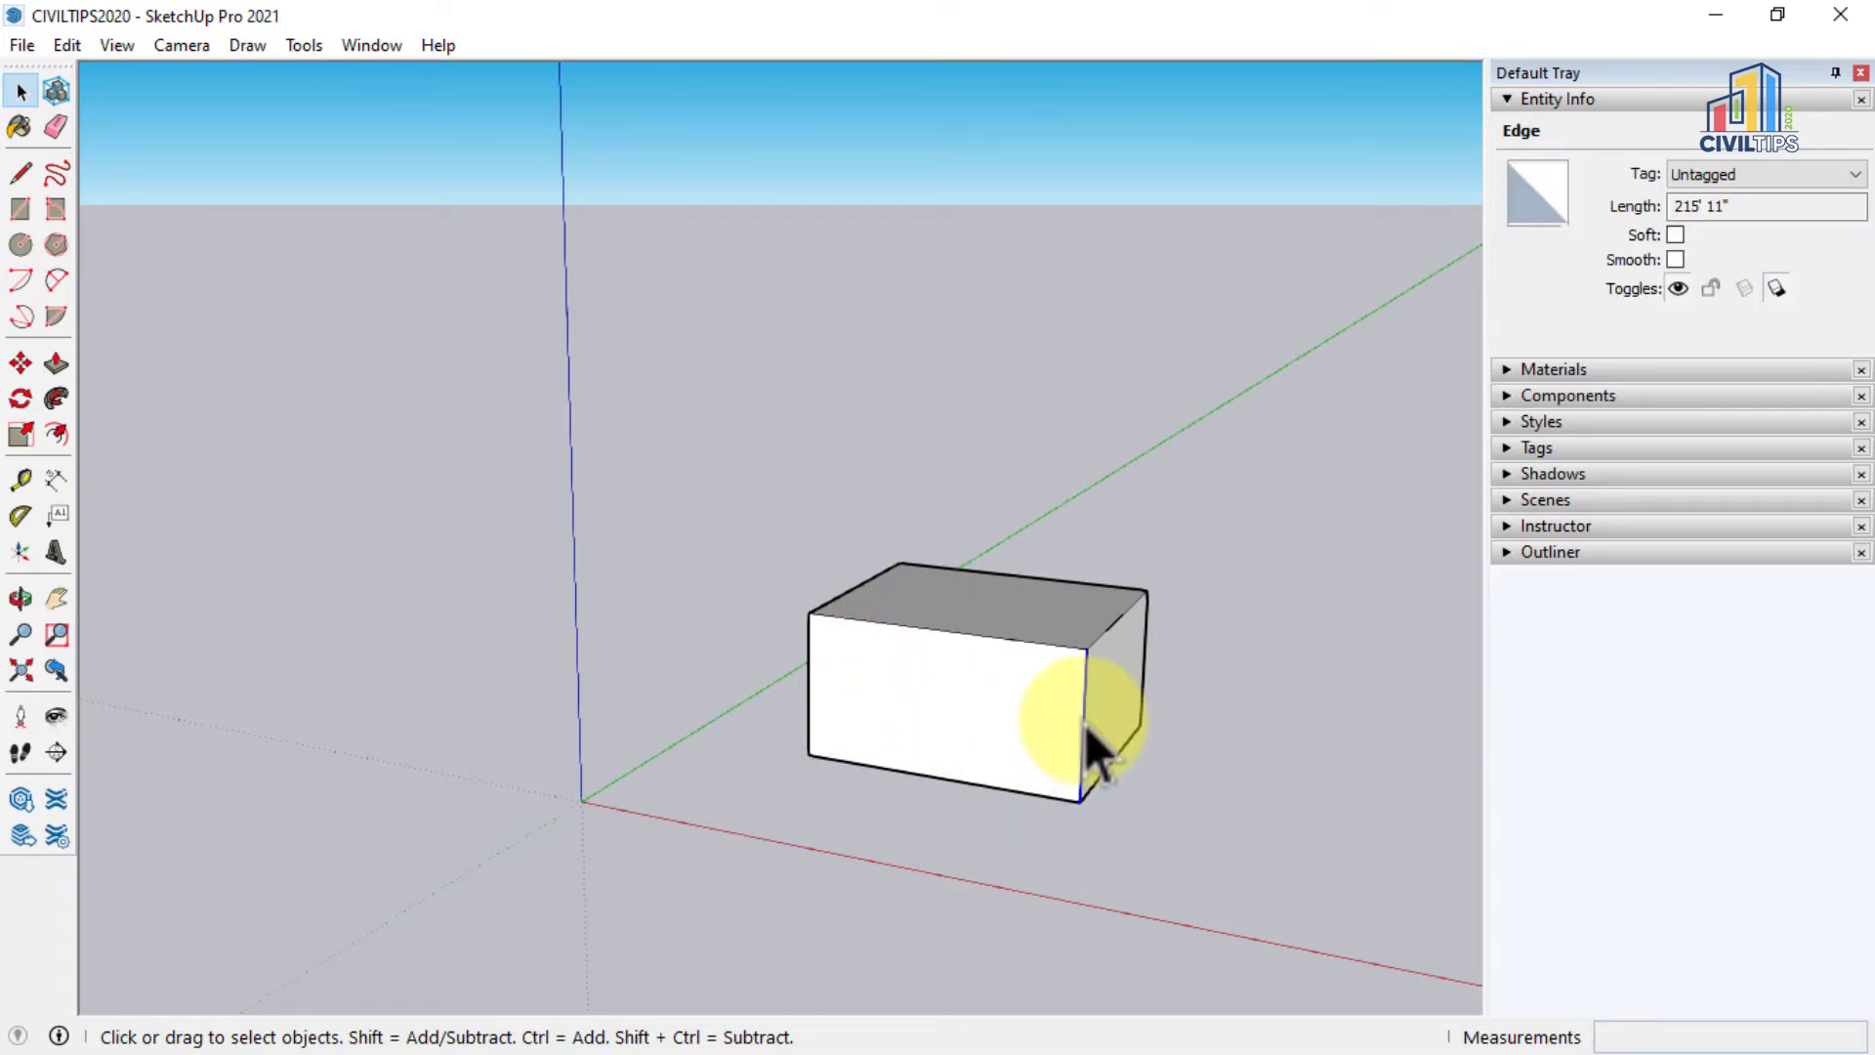
{"action": "left_click", "coordinate": [1193, 786]}
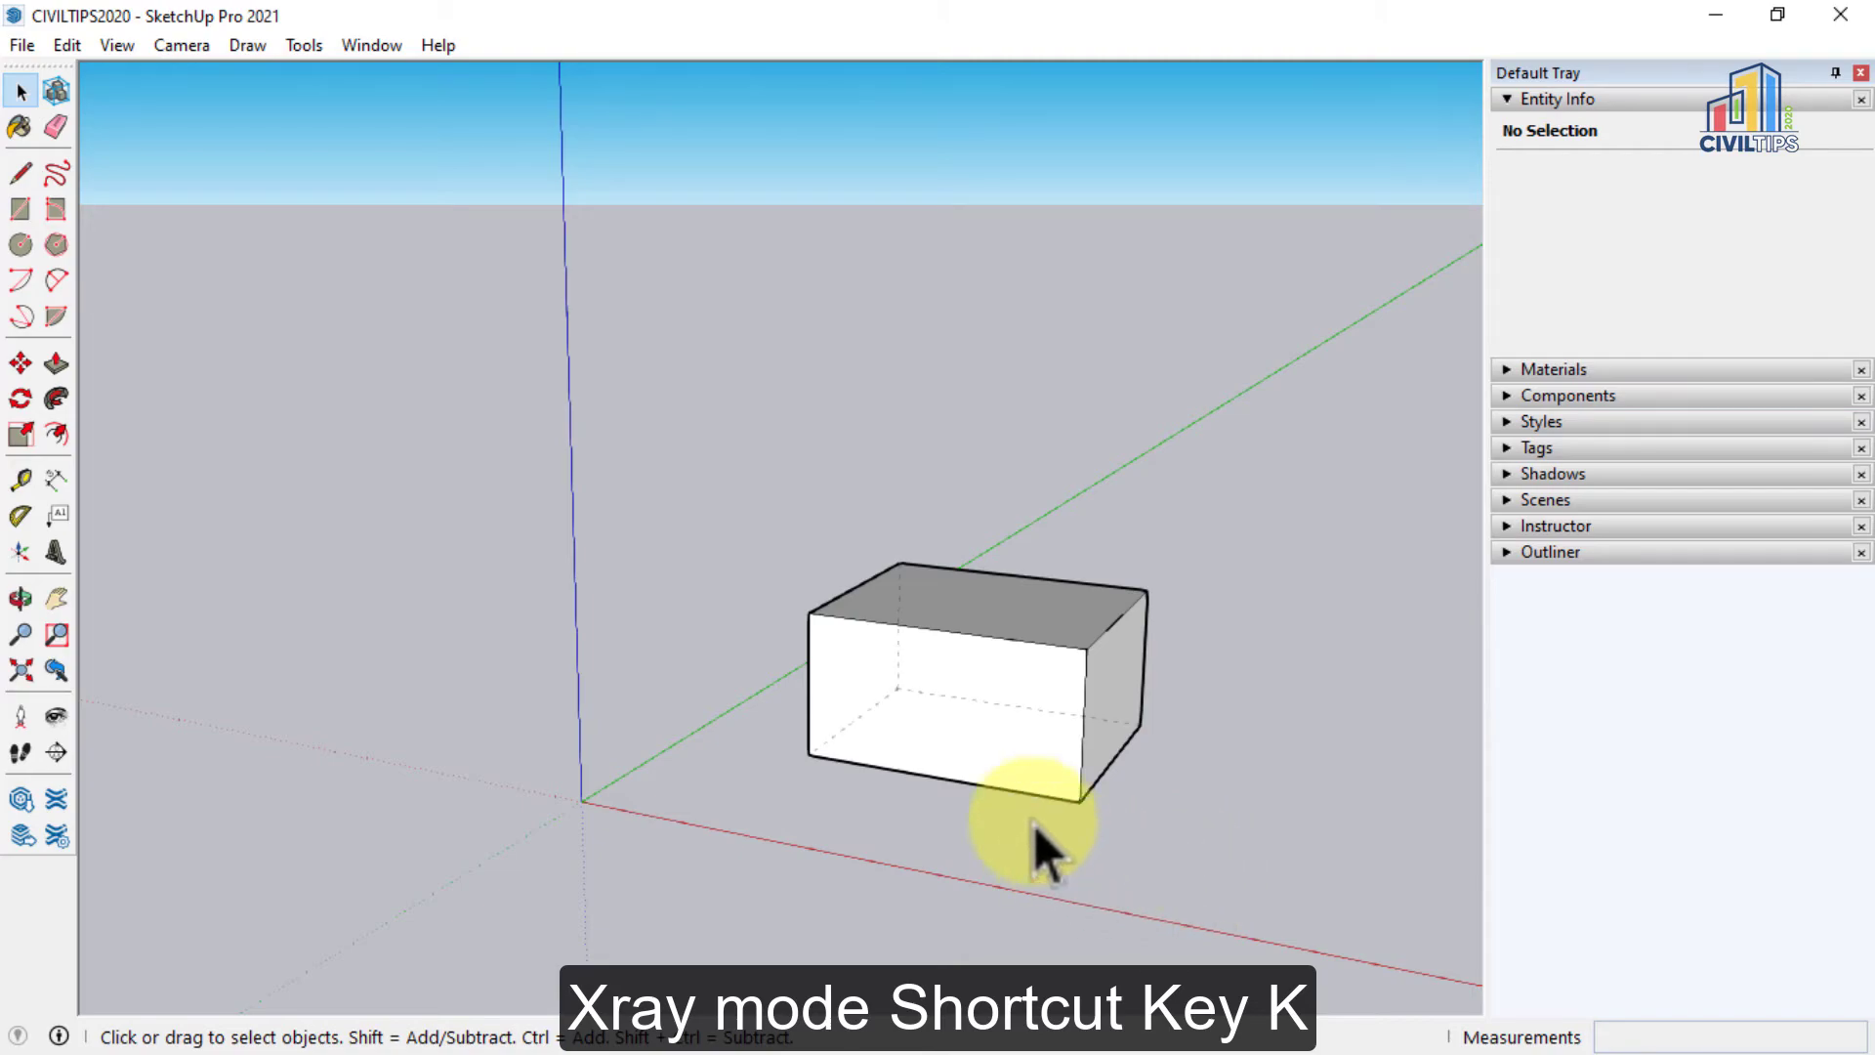
{"action": "left_click", "coordinate": [898, 665]}
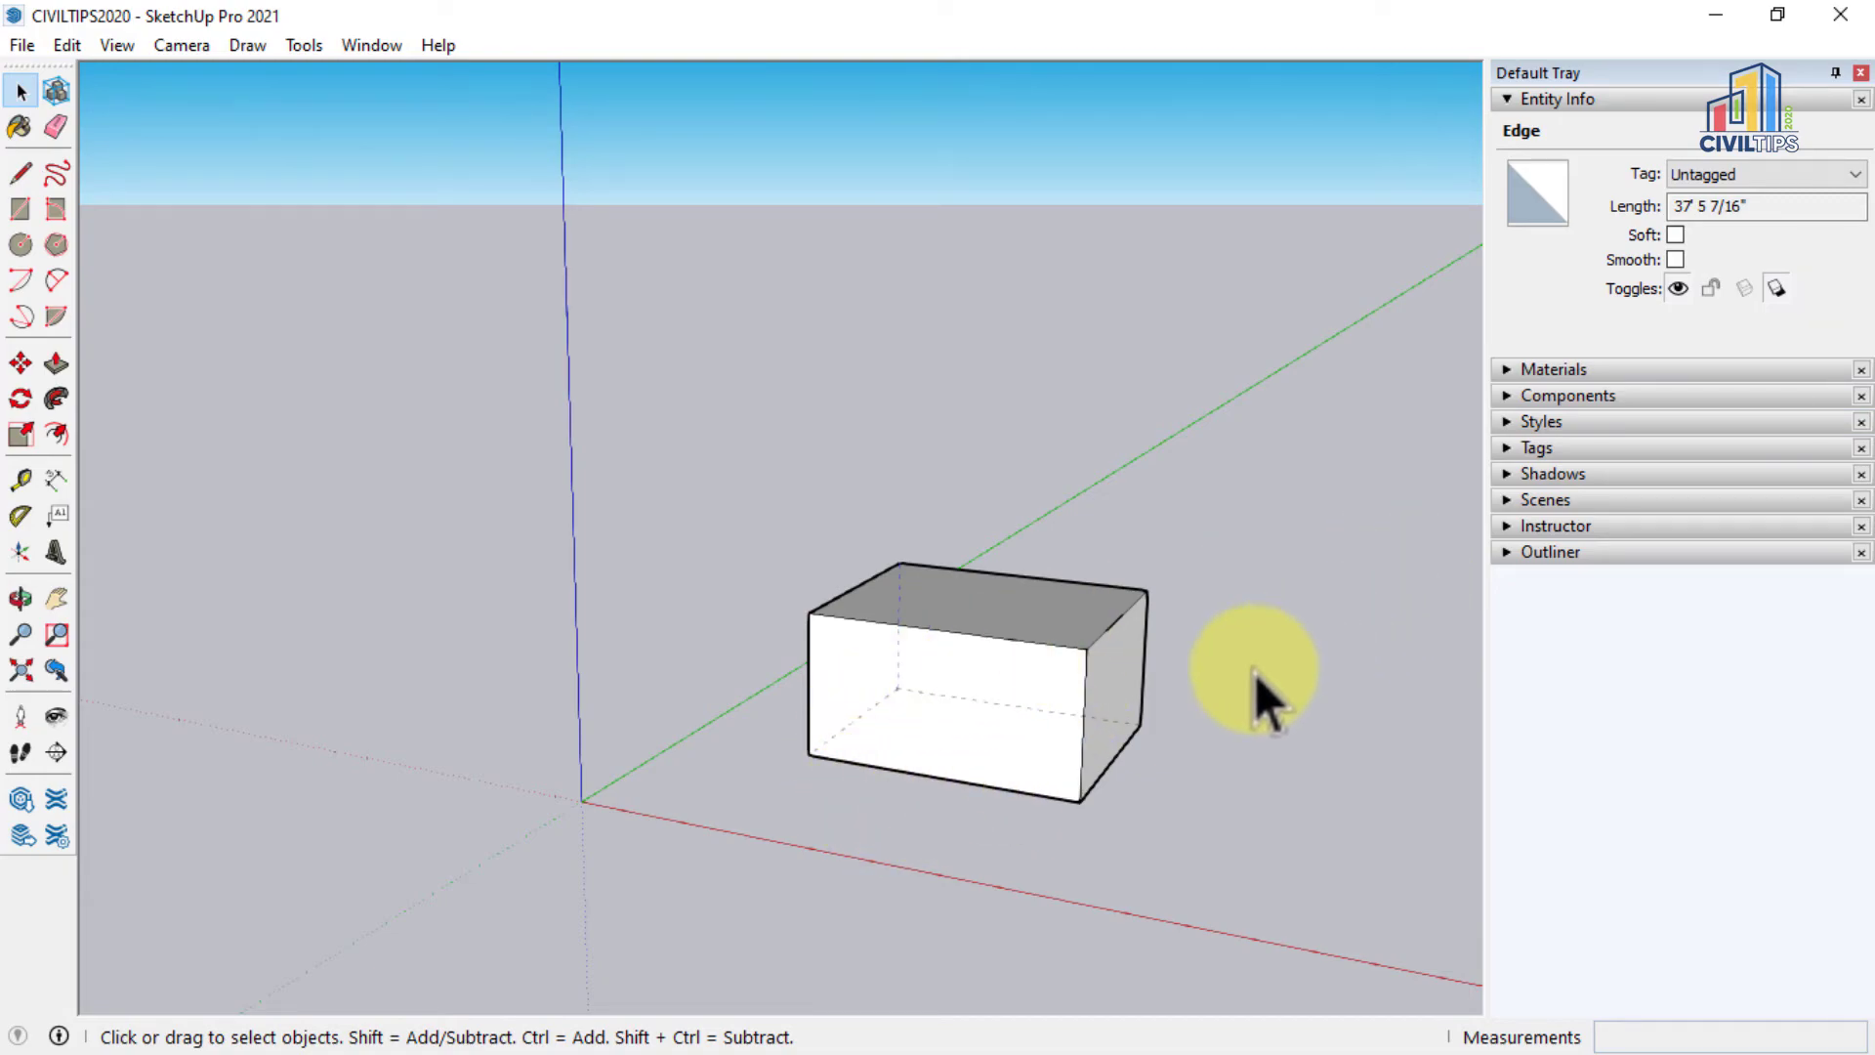
Copy the vertical edge to stand just right of the box, leaving nothing selected.
{"action": "key", "text": "m"}
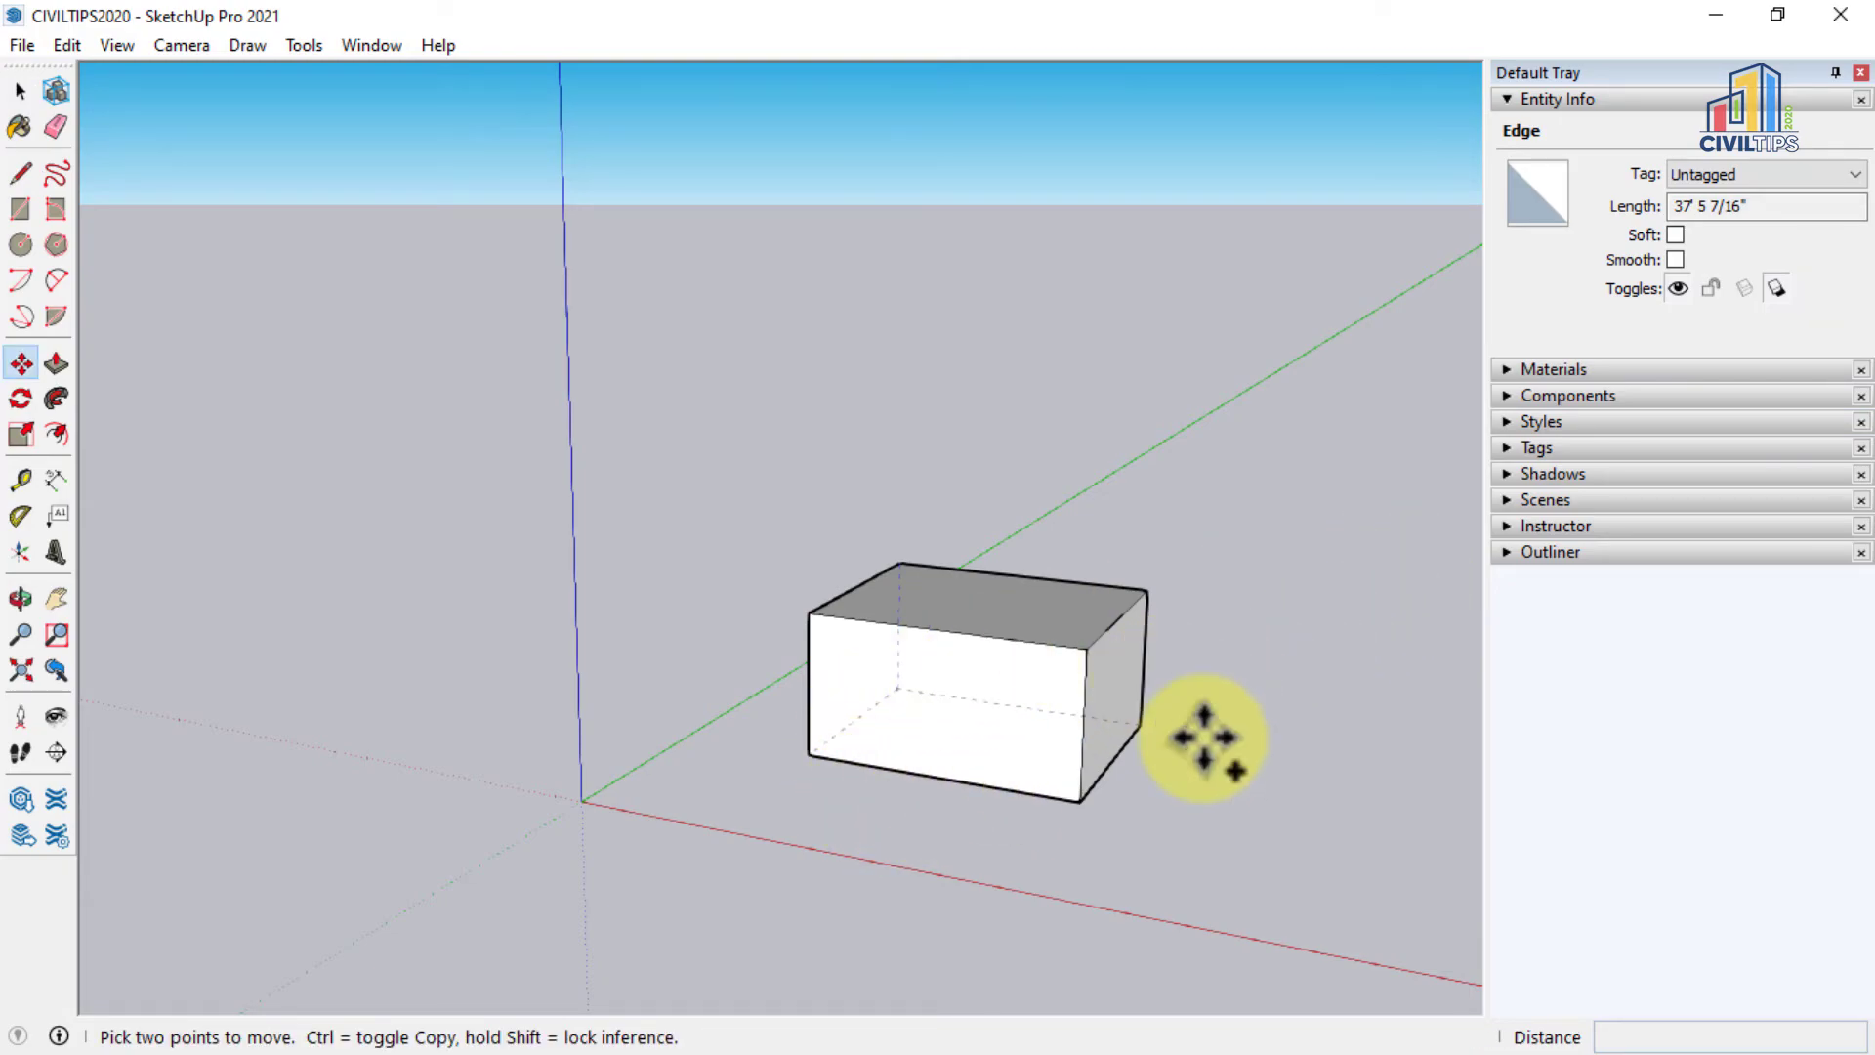
{"action": "key", "text": "ctrl"}
{"action": "left_click", "coordinate": [1203, 738]}
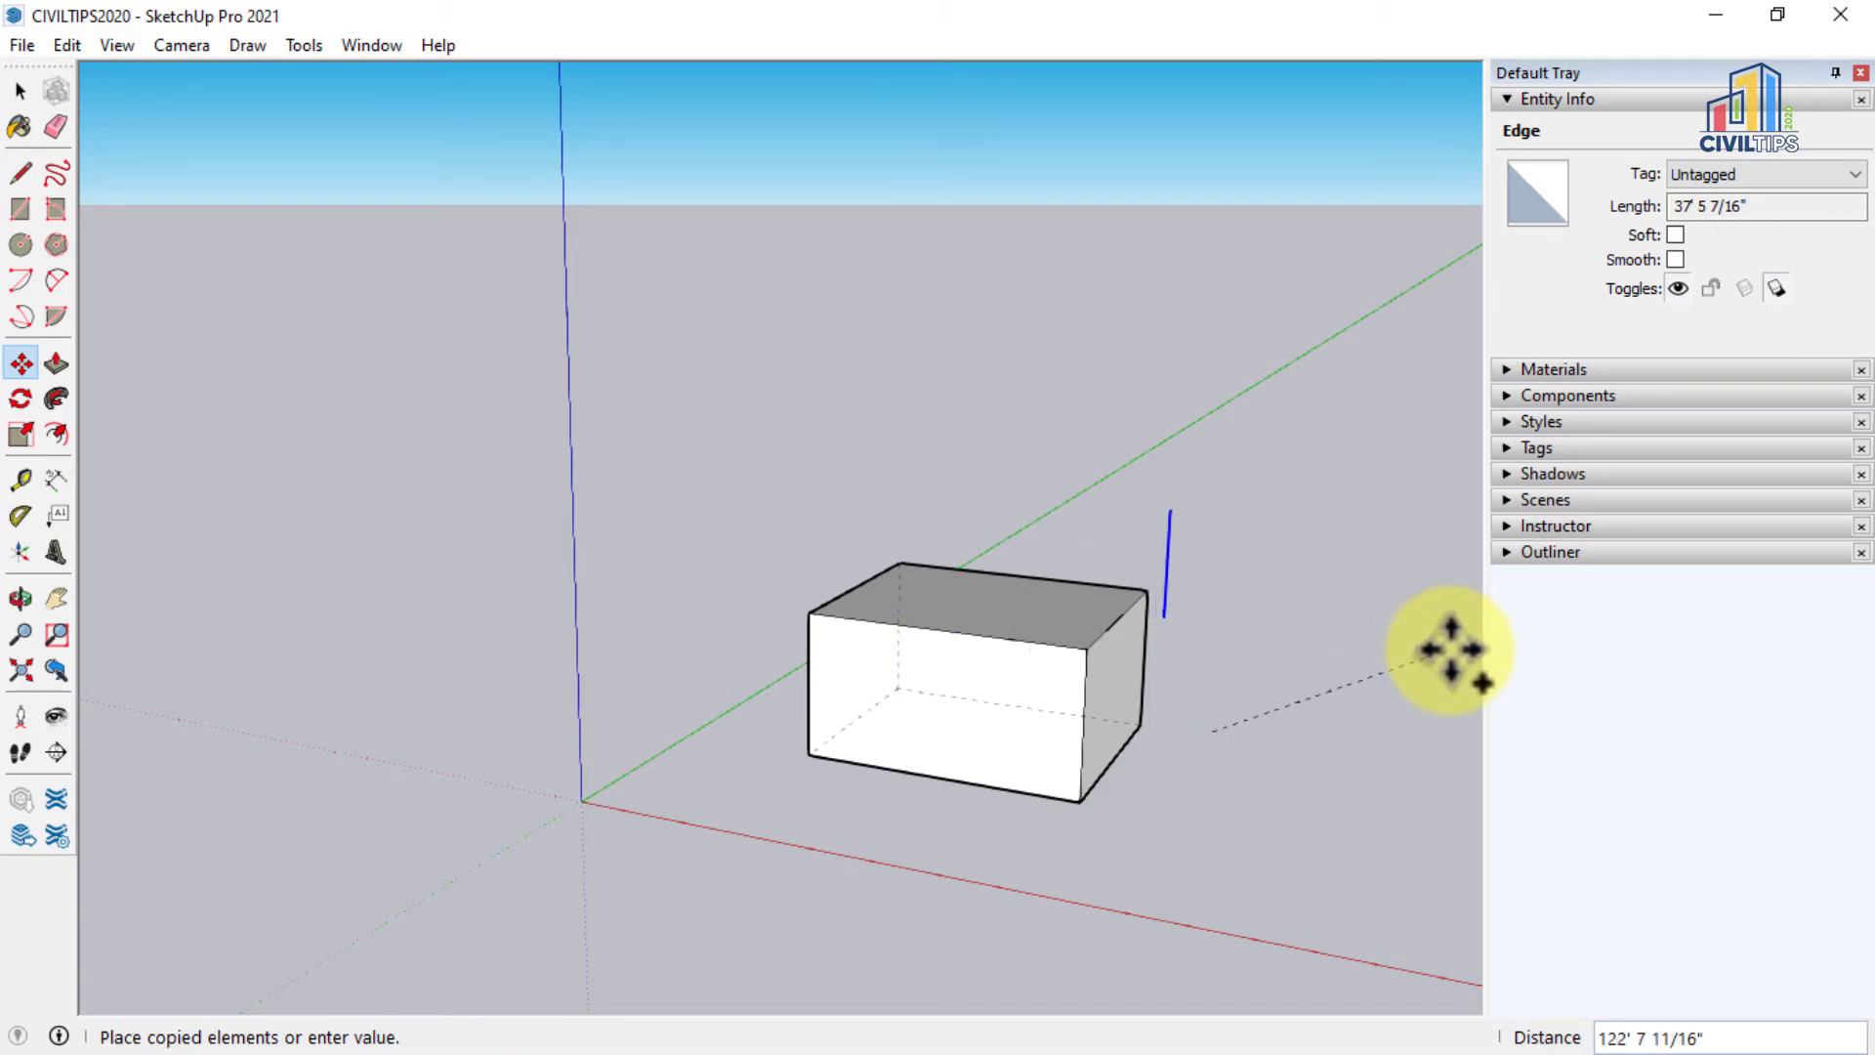
{"action": "left_click", "coordinate": [1451, 649]}
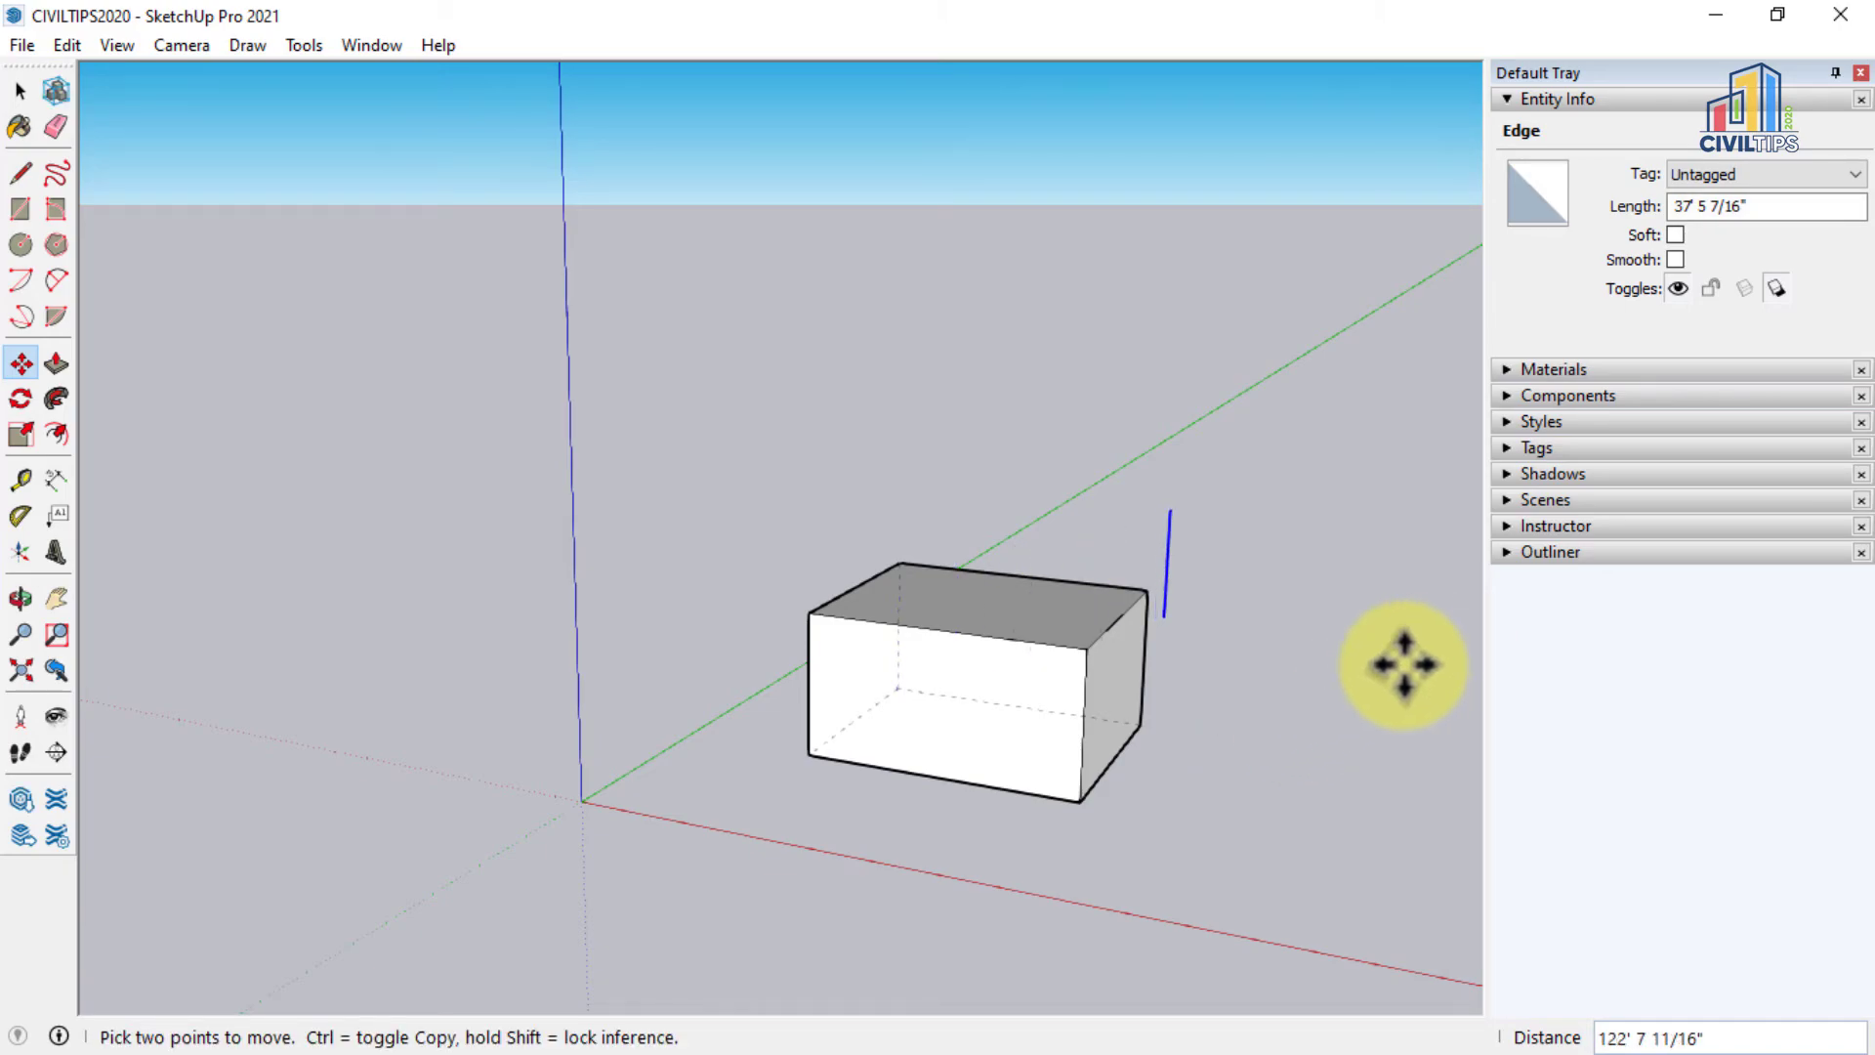
{"action": "key", "text": "space"}
{"action": "left_click", "coordinate": [1309, 692]}
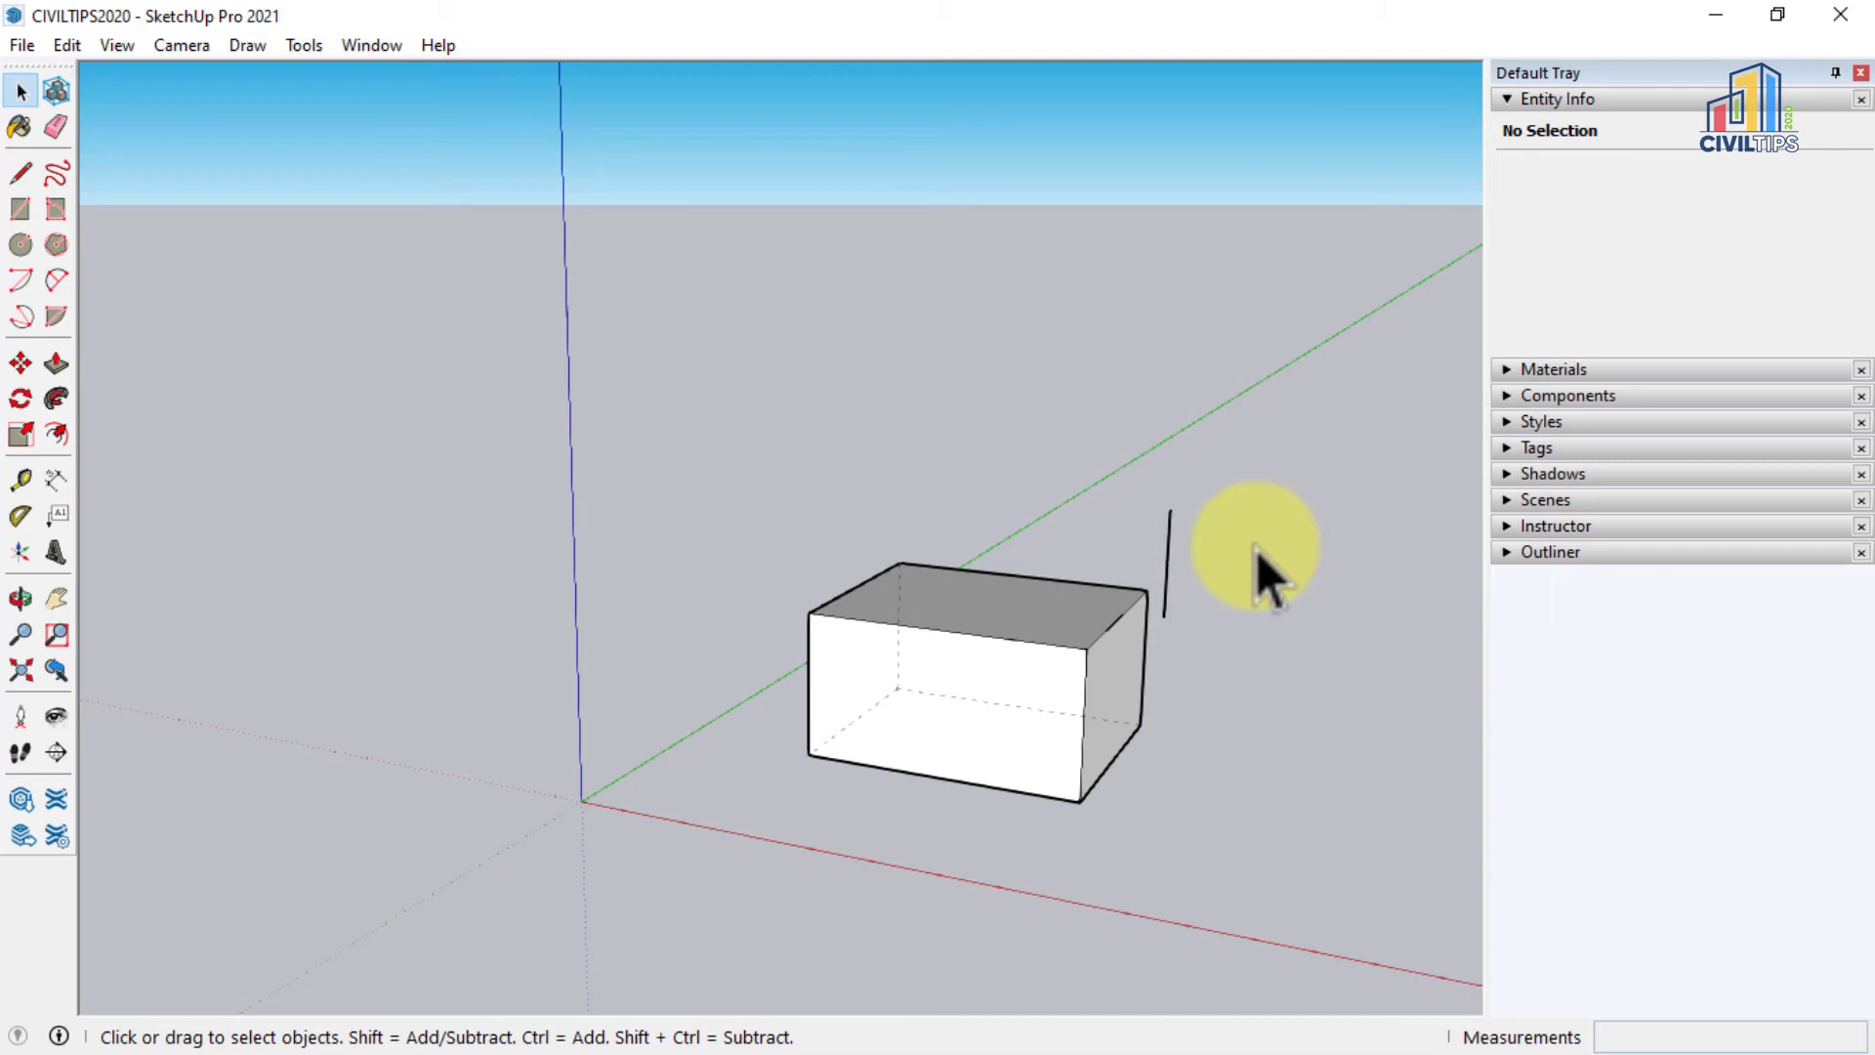